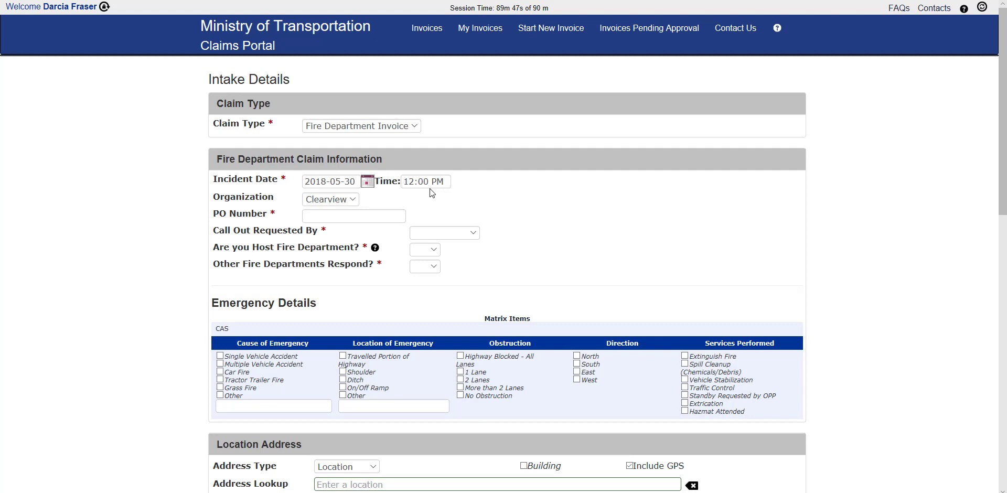
Set the incident date to 2018-05-27 and fill in the PO number.
left_click(367, 182)
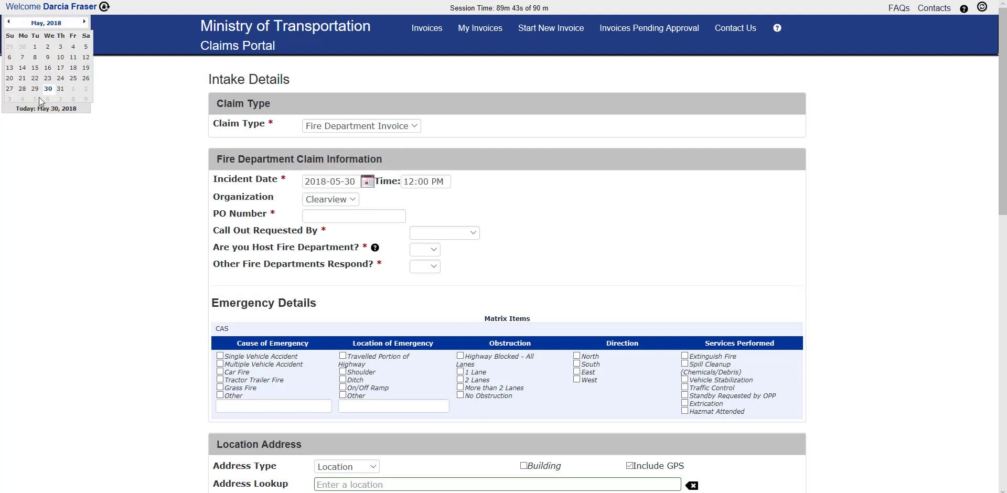
left_click(10, 90)
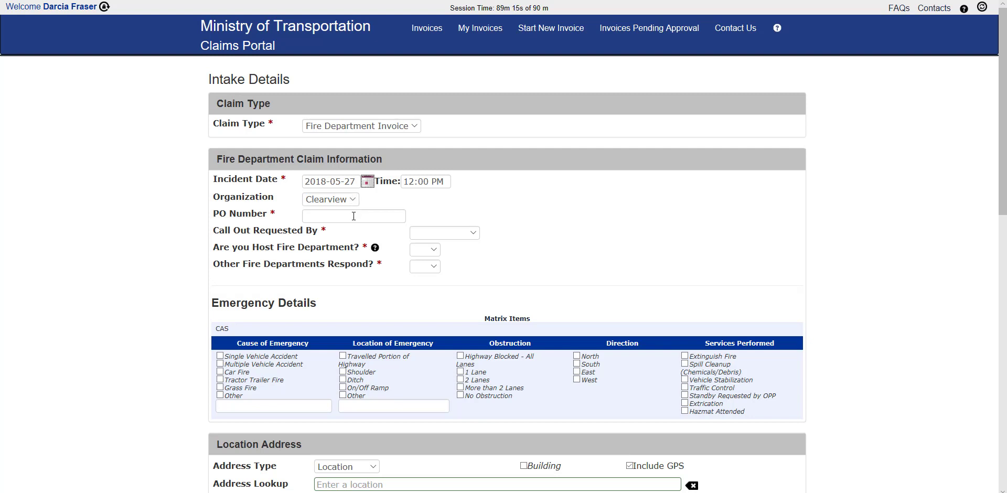
left_click(353, 217)
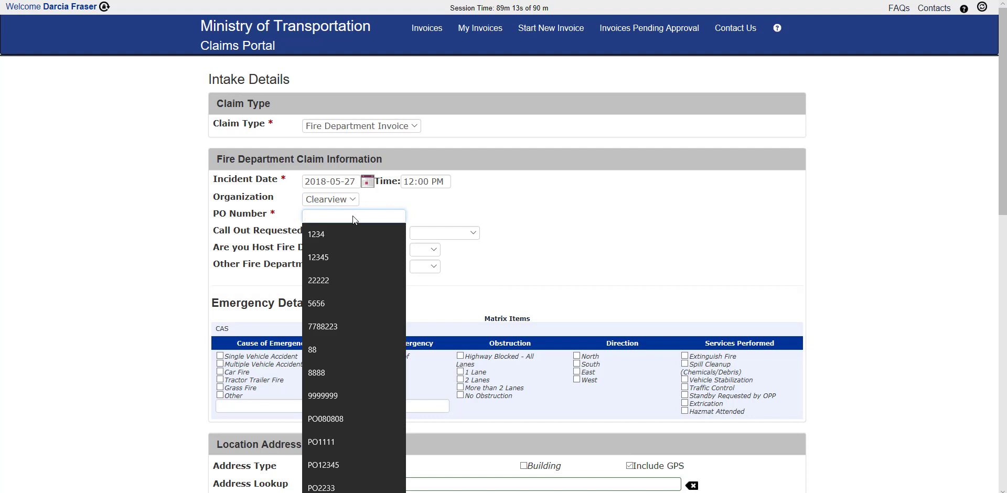
type("12345")
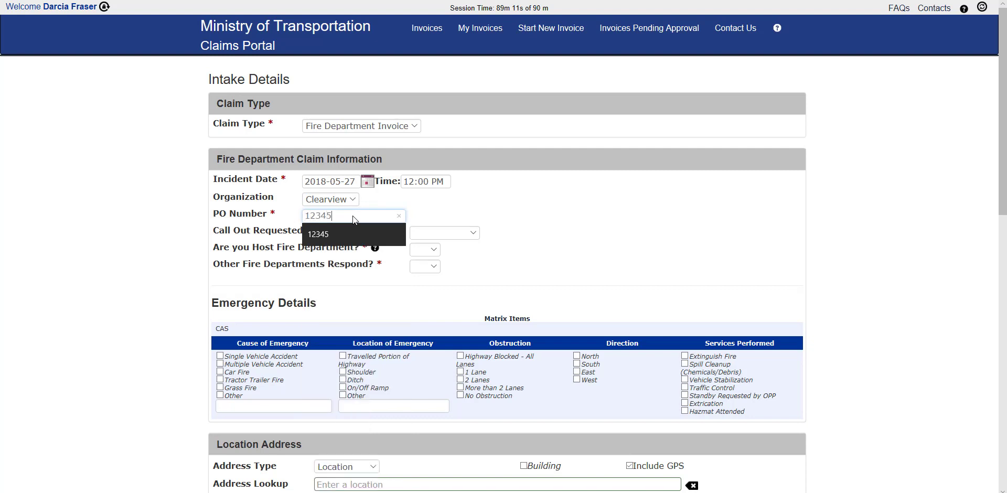
key("Return")
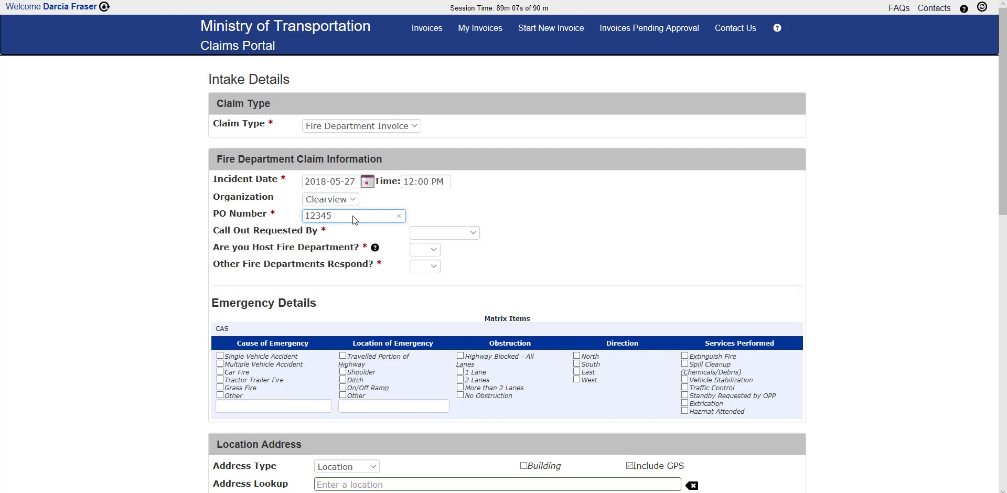
Record OPP as the party that requested the call out and answer Yes to being the host fire department.
left_click(474, 232)
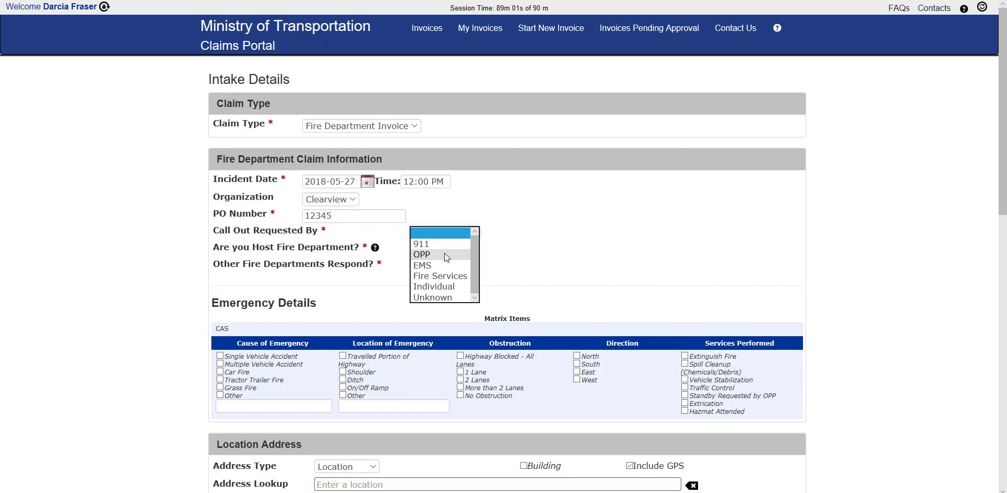
left_click(445, 254)
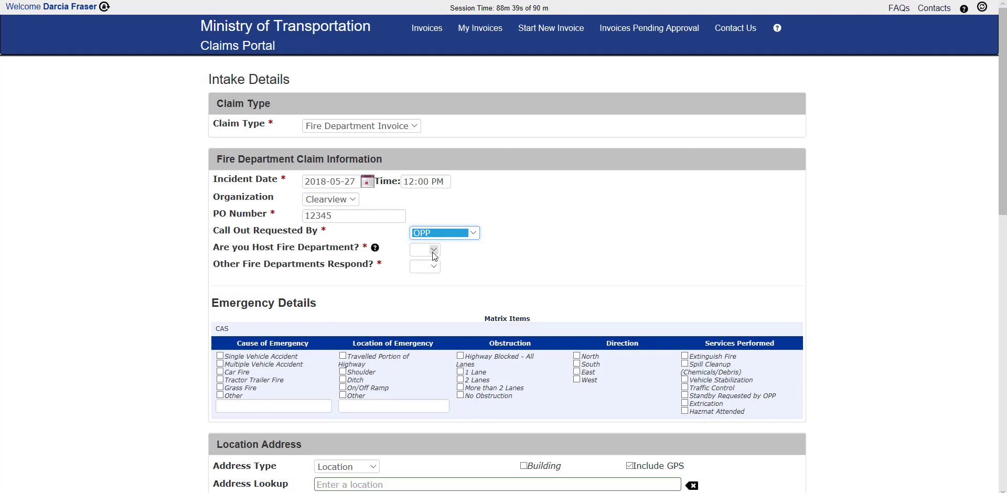
mouse_move(375, 251)
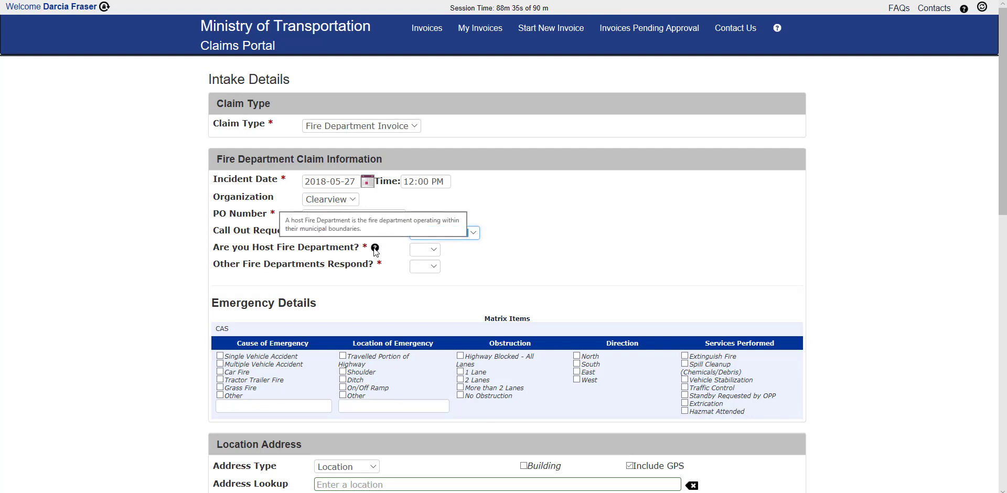
left_click(431, 250)
left_click(428, 270)
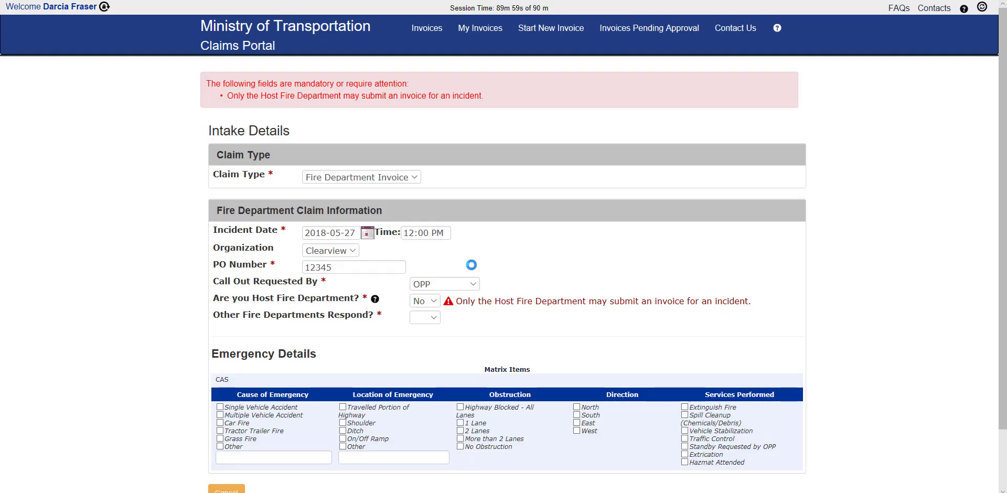
left_click(436, 303)
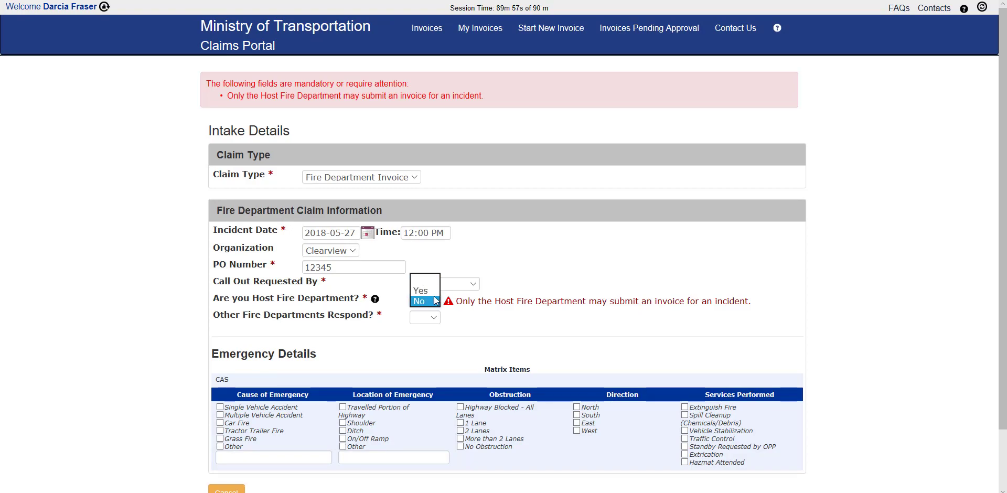
left_click(429, 288)
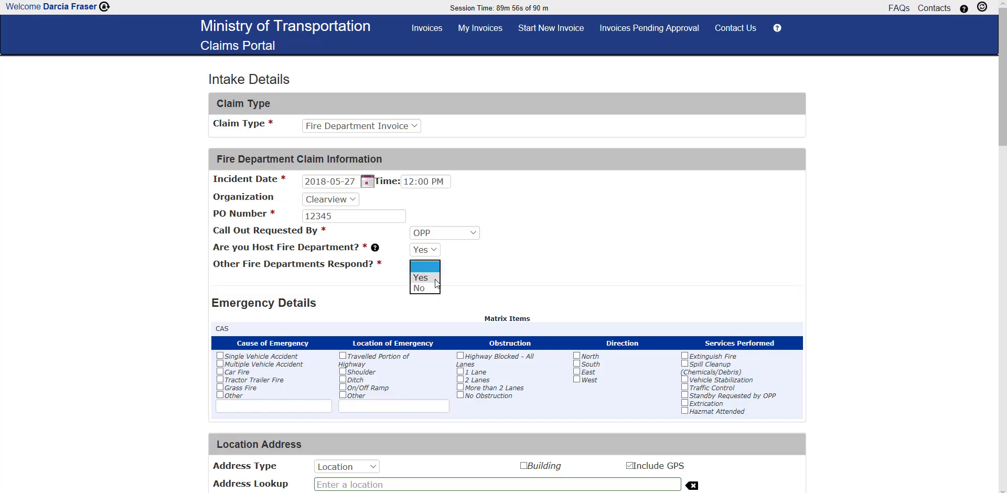
Answer Yes to other fire departments responding and add Barrie and Springwater as supporting departments.
left_click(436, 281)
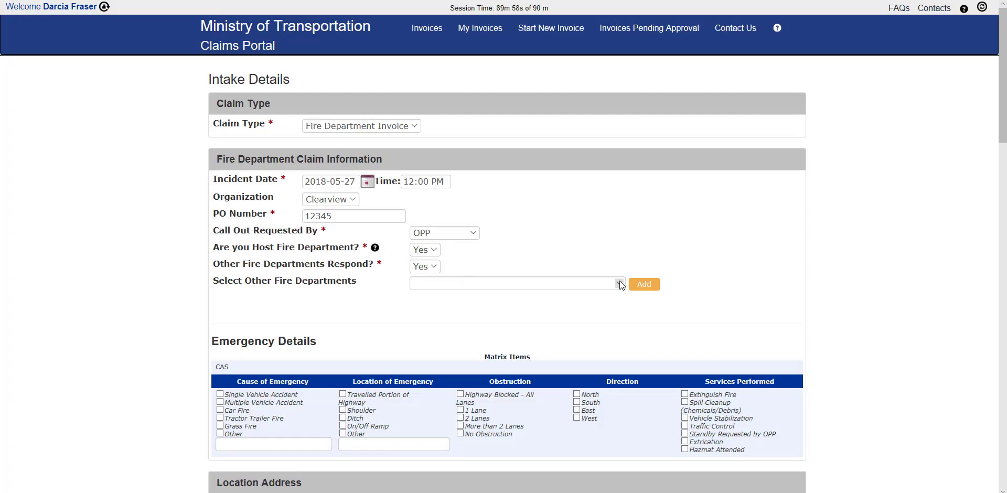
left_click(621, 283)
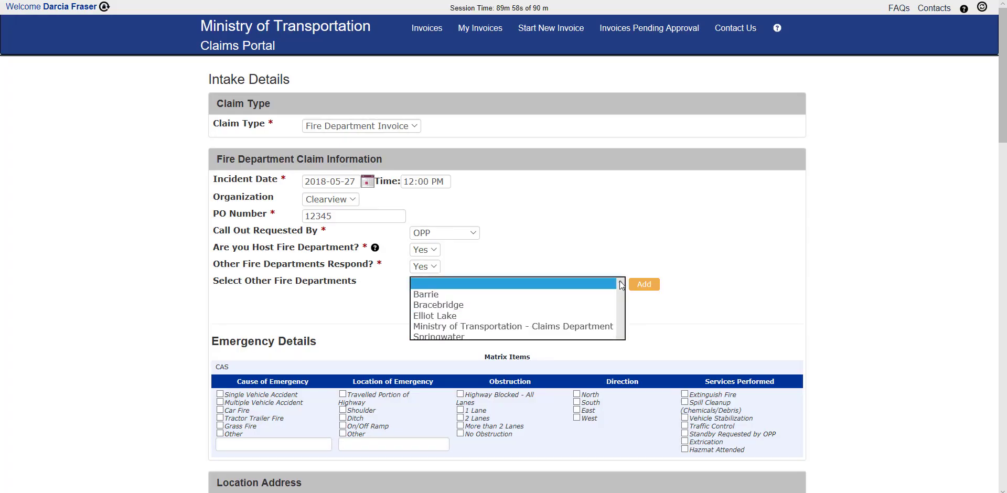
left_click(460, 295)
left_click(647, 285)
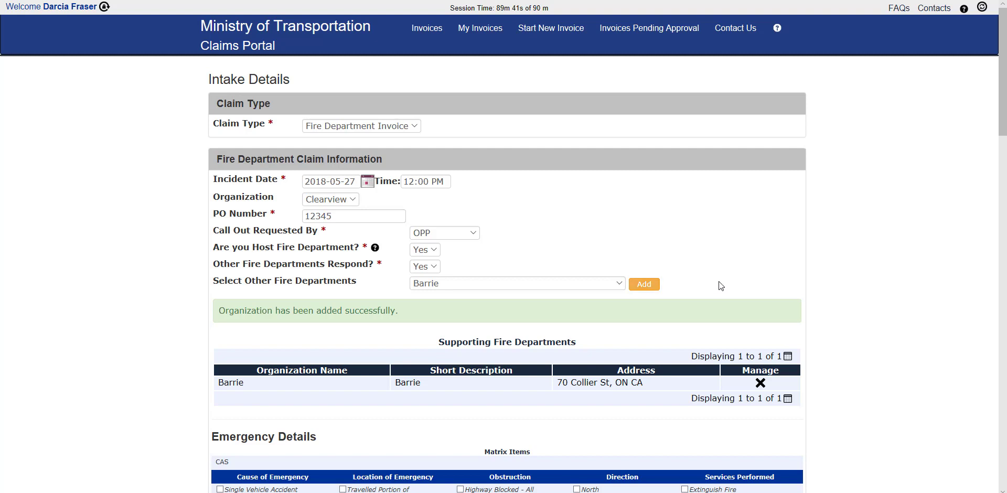
left_click(619, 285)
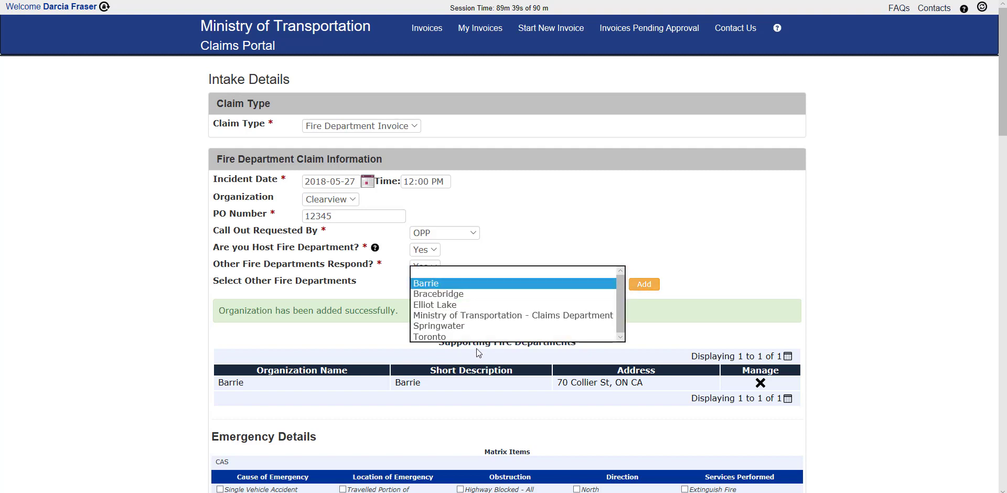
left_click(469, 326)
left_click(645, 286)
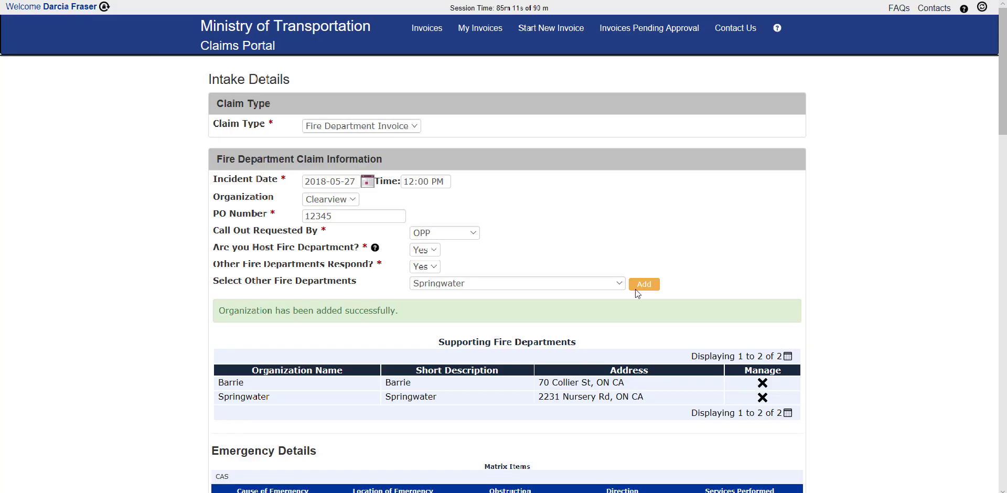
Mark the emergency details as Single Vehicle Accident, Travelled Portion of Highway, 2 Lanes obstructed, North and South directions, and Spill Cleanup.
scroll(638, 294, "down", 3)
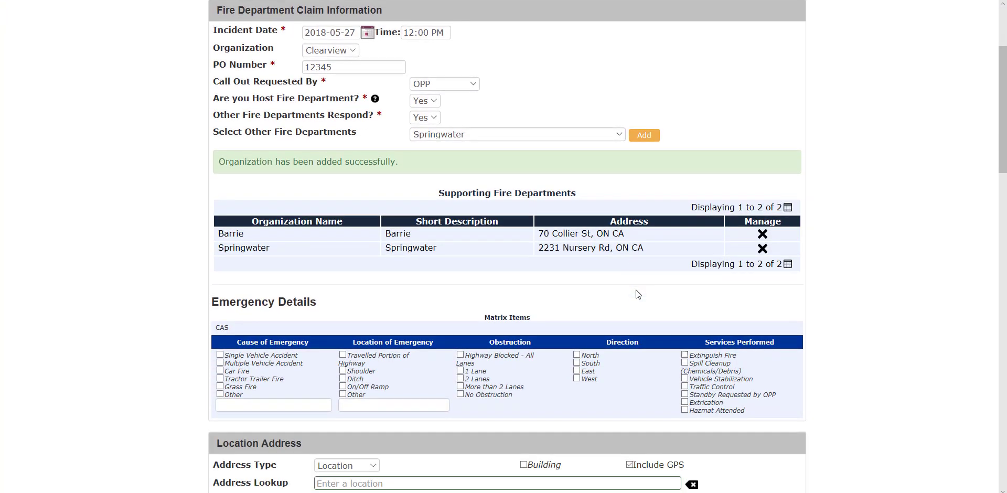
scroll(638, 294, "down", 1)
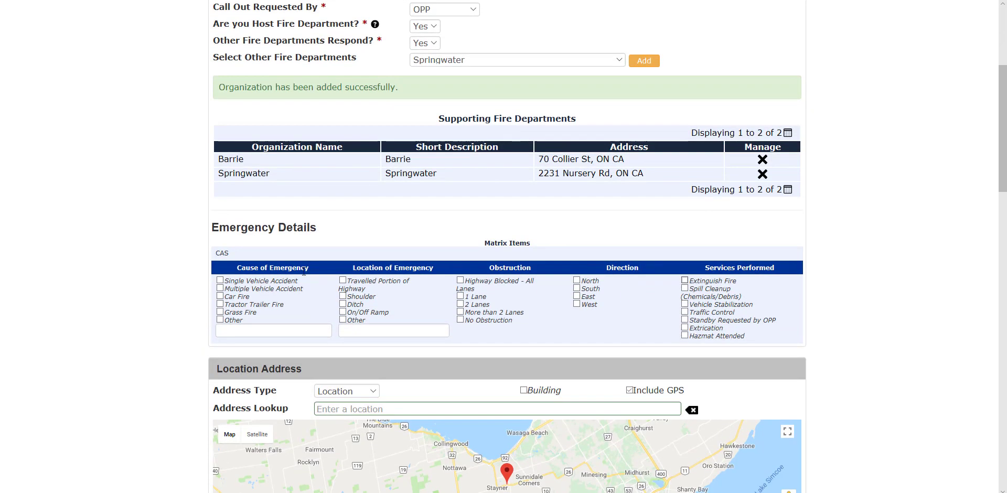
left_click(221, 281)
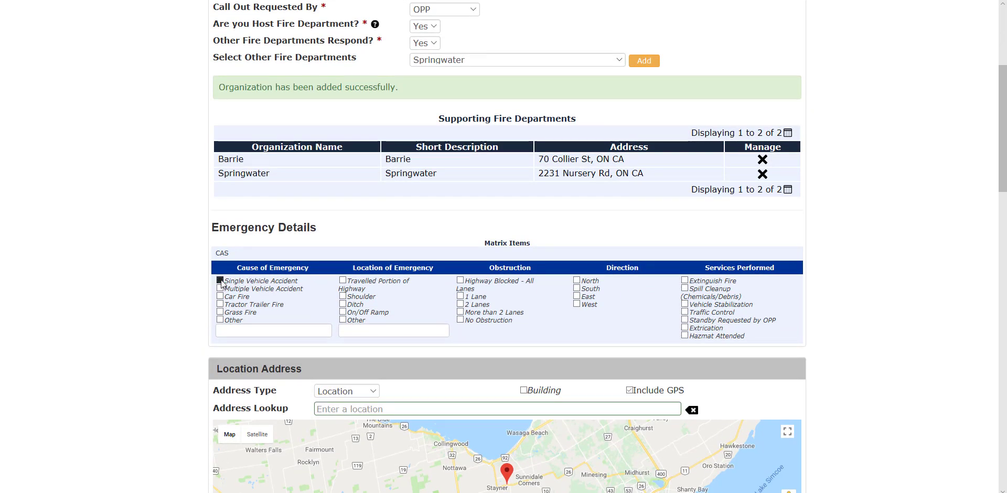
left_click(342, 281)
left_click(461, 304)
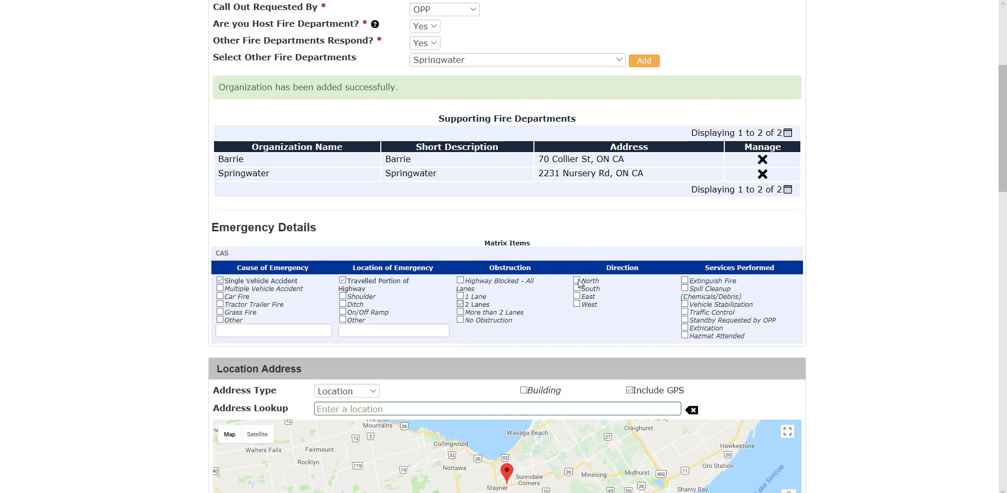
left_click(576, 280)
left_click(576, 289)
left_click(684, 288)
Try relocating the incident by moving the map marker east to Strongville and by looking up Hwy 7, Woodbridge, ON, Canada.
scroll(686, 278, "down", 1)
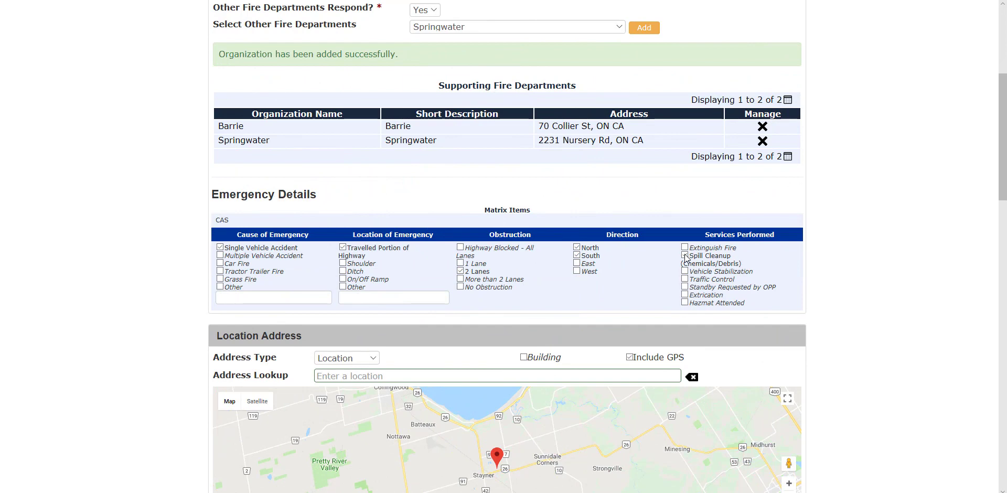
scroll(686, 259, "down", 3)
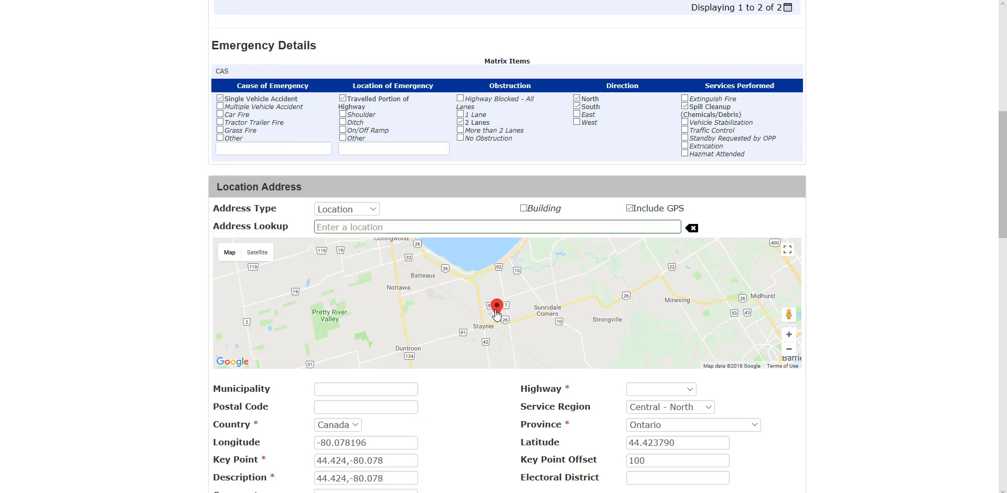
left_click(789, 335)
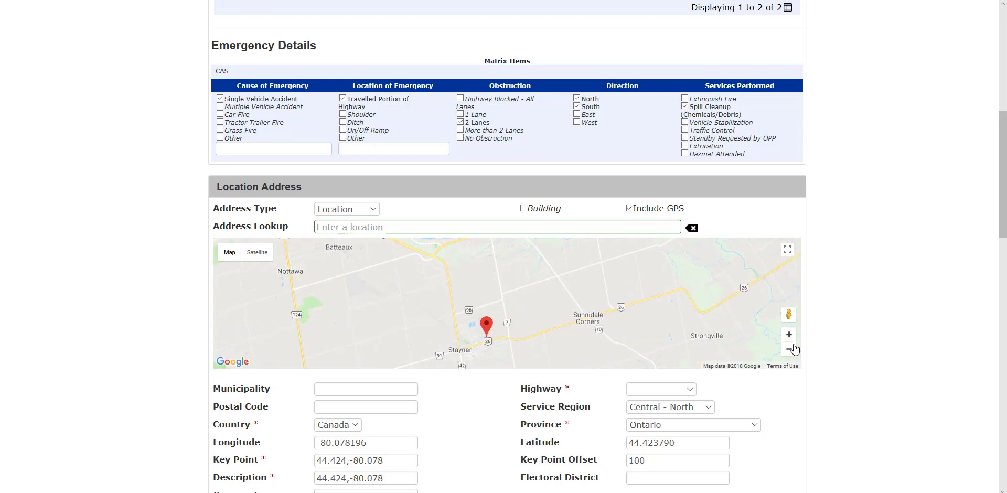
left_click(790, 349)
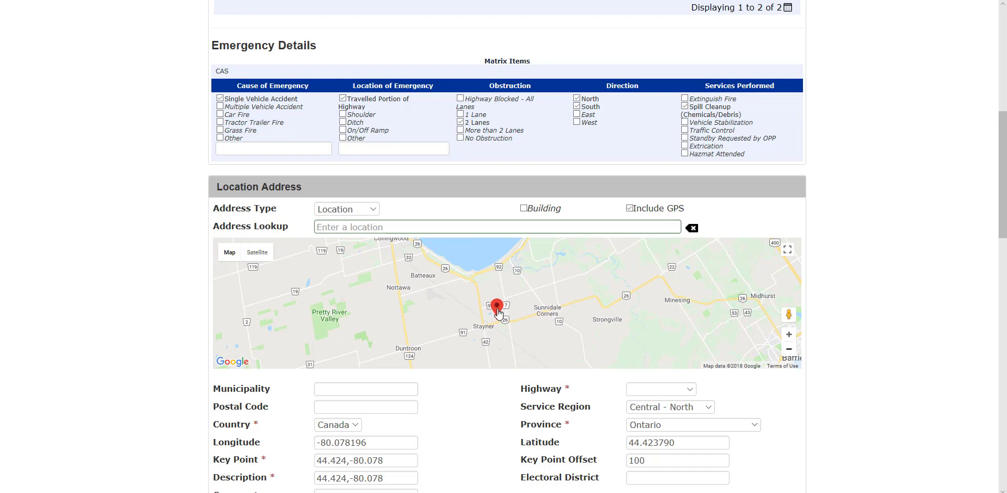
left_click_drag(499, 314, 605, 298)
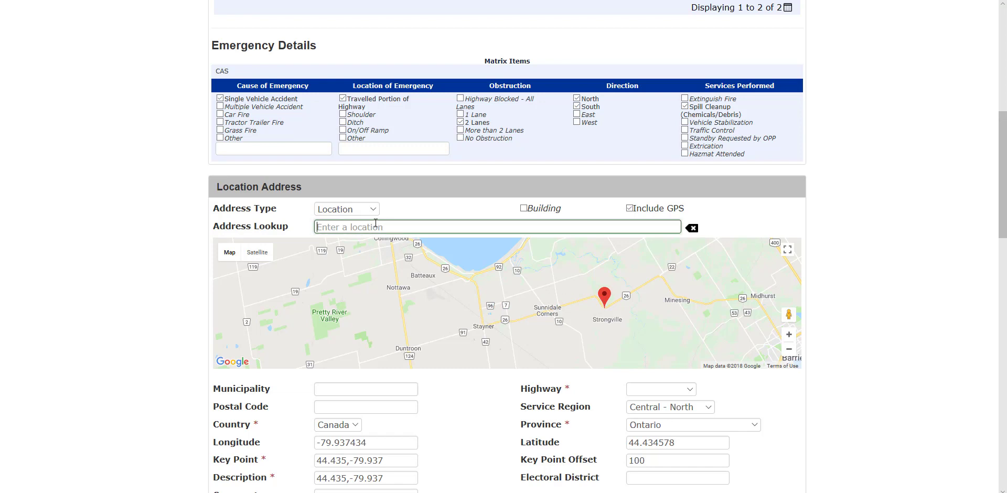
type("Hwy")
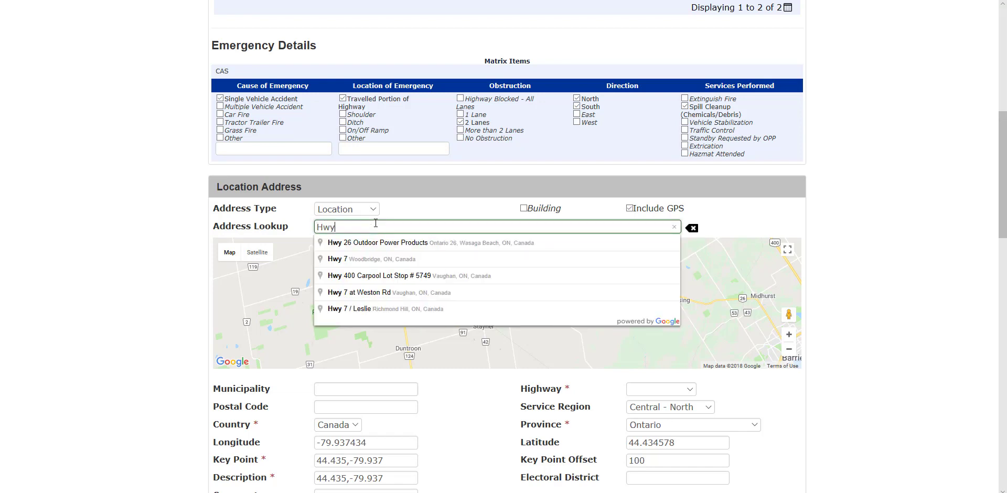
left_click(378, 259)
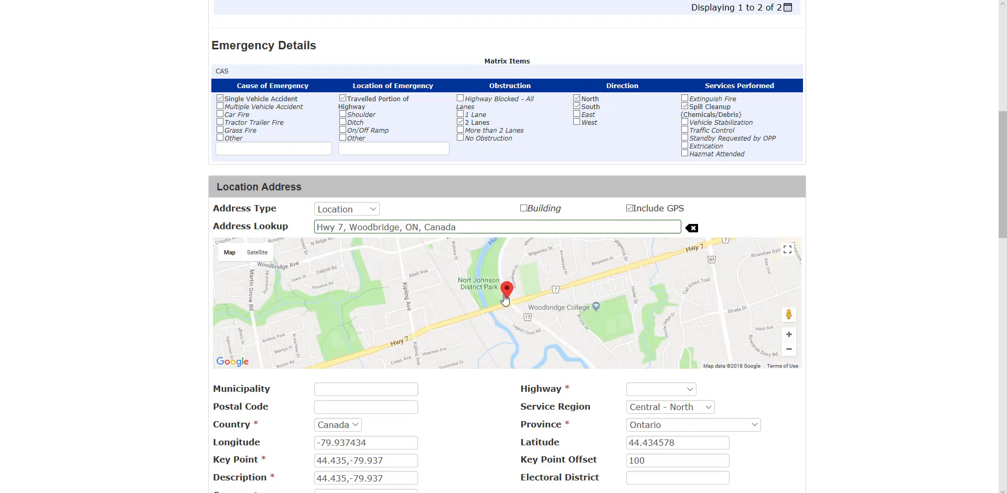
Replace the address lookup with Stayner, ON, Canada and set the highway to Hwy 26.
left_click_drag(530, 227, 283, 220)
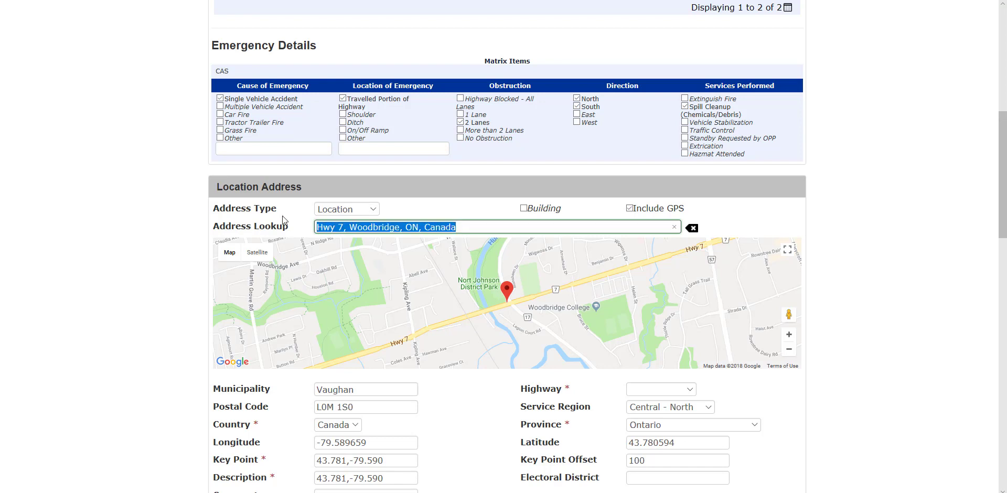
type("Stayner")
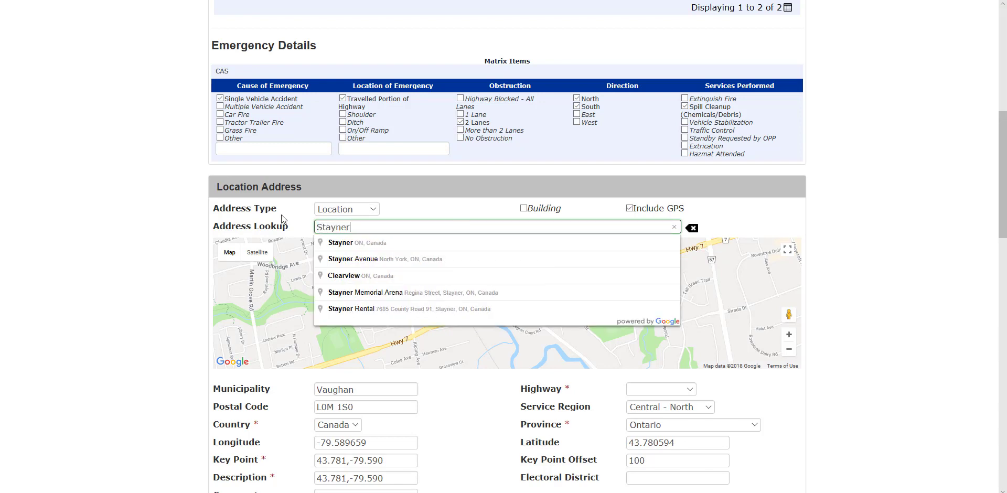
key("Down")
key("Return")
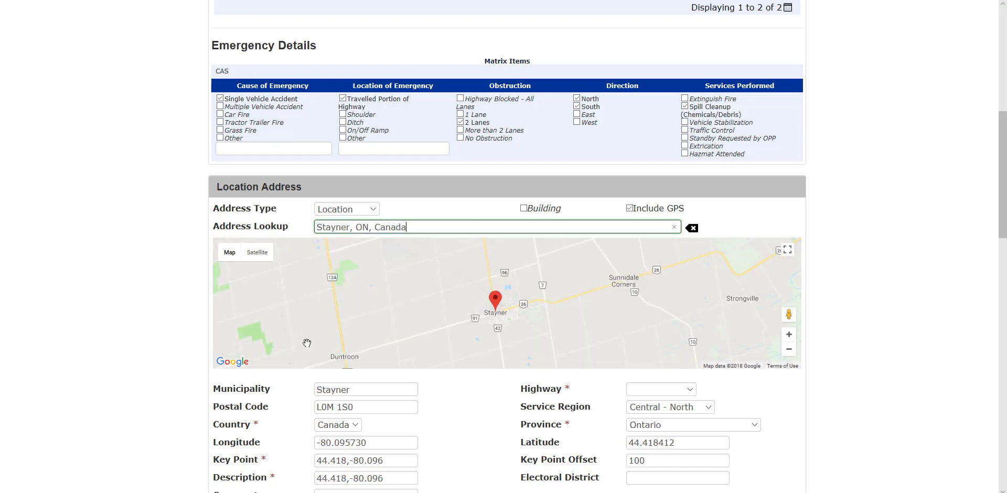
left_click(666, 389)
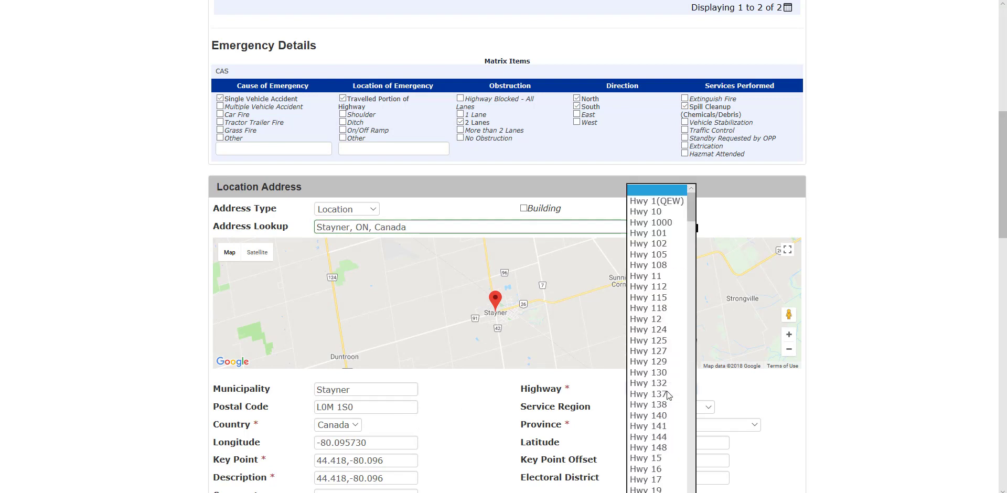
scroll(667, 390, "down", 2)
scroll(667, 394, "down", 3)
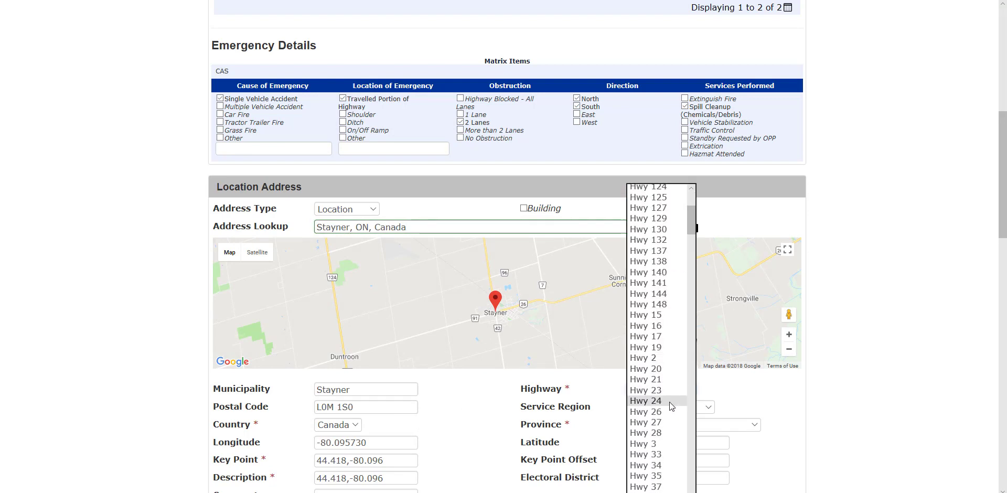
left_click(667, 410)
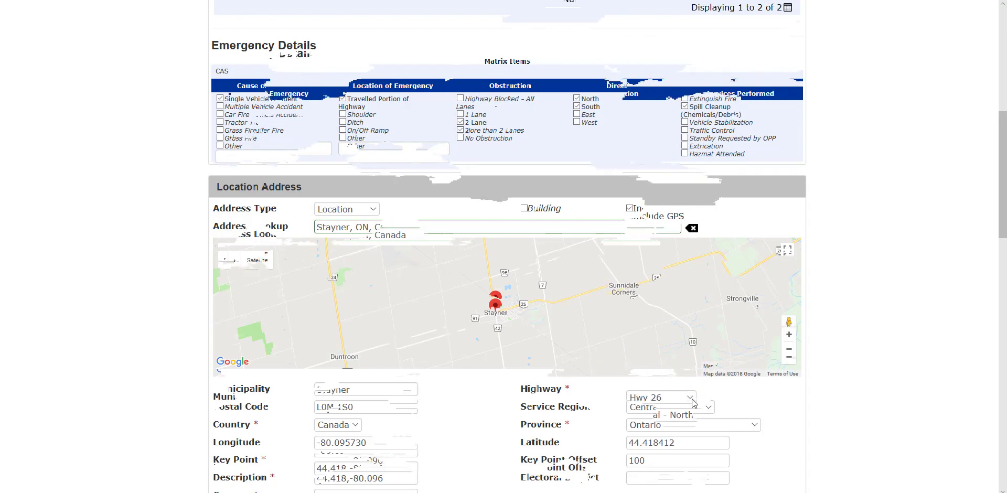
Start an invoice line item with Clearview as the apparatus owner and Pumper as the apparatus code.
scroll(793, 410, "down", 3)
scroll(793, 412, "down", 2)
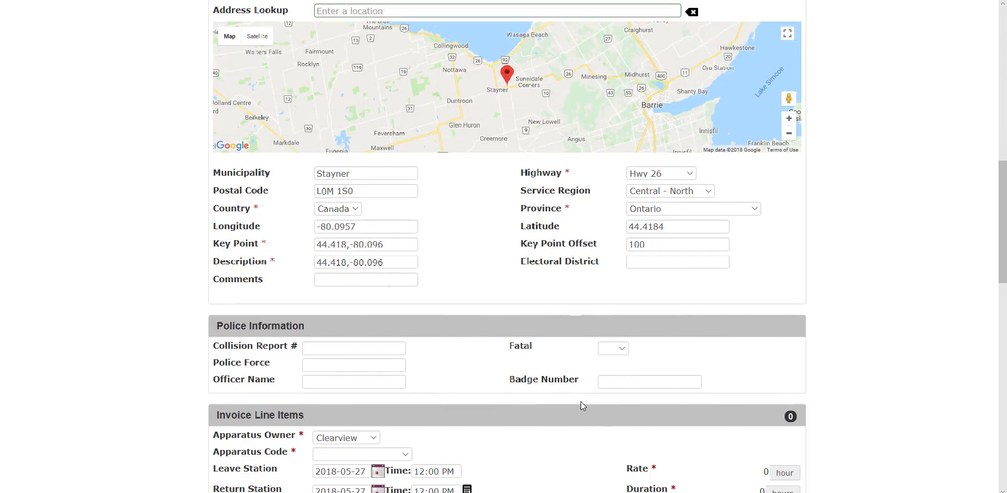
scroll(581, 401, "down", 3)
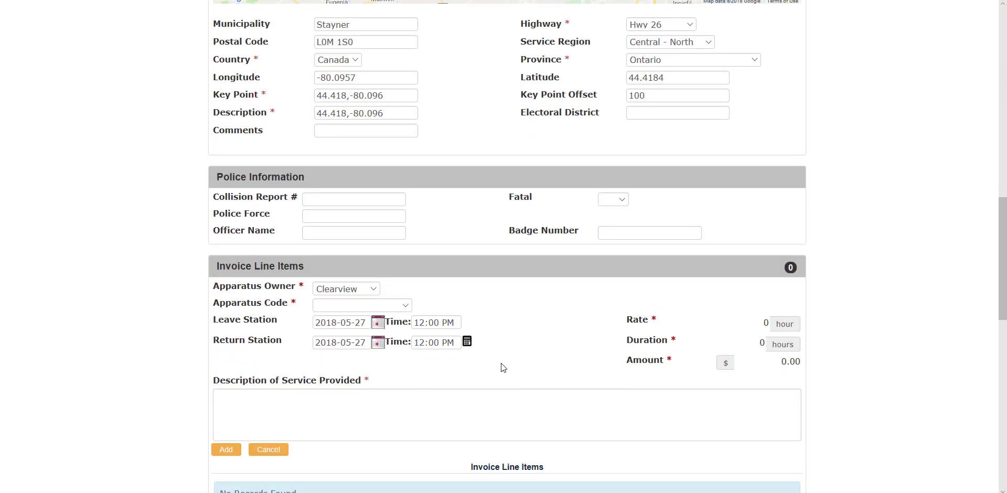
left_click(376, 292)
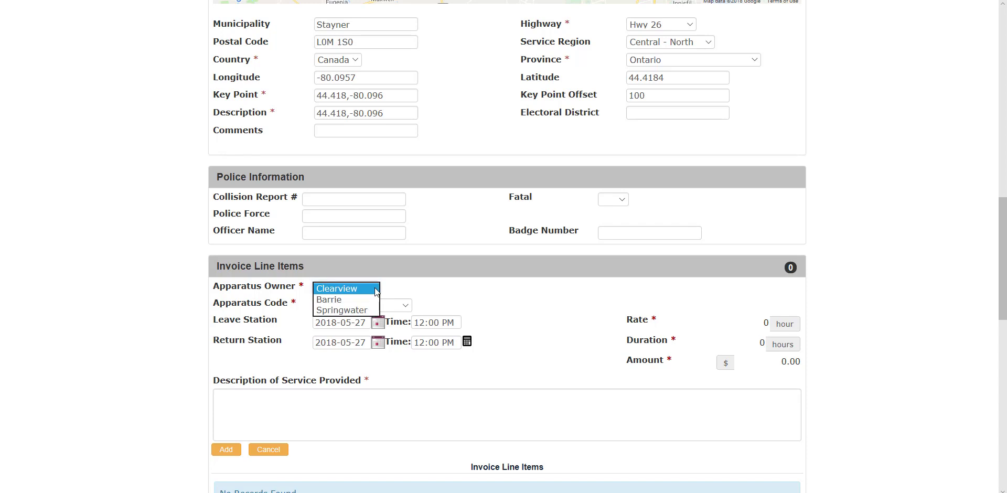
left_click(376, 290)
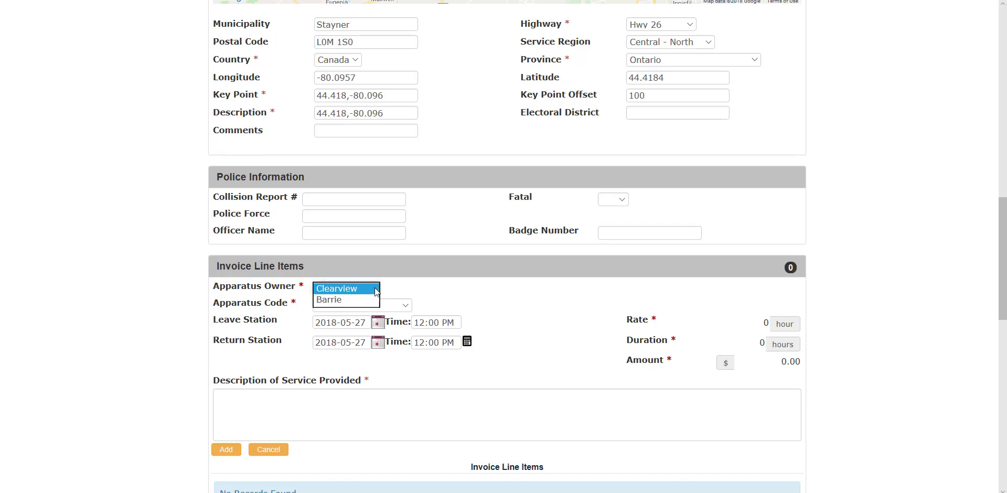
left_click(405, 306)
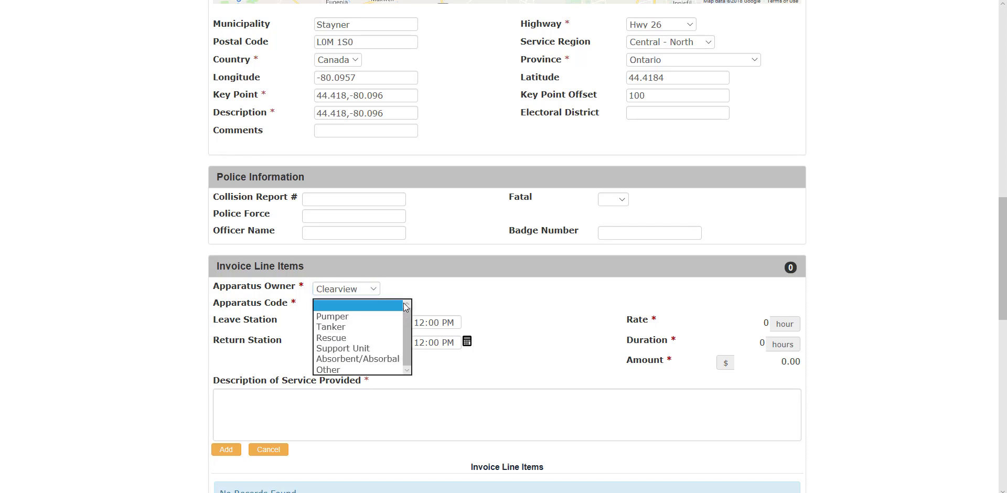
left_click(354, 317)
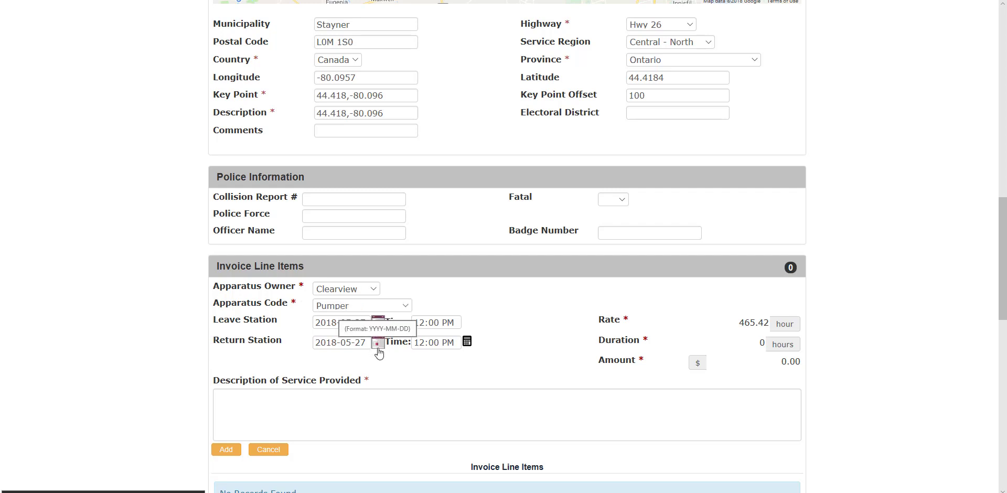
Set the line item's Return Station time to 2:00 PM.
left_click(432, 342)
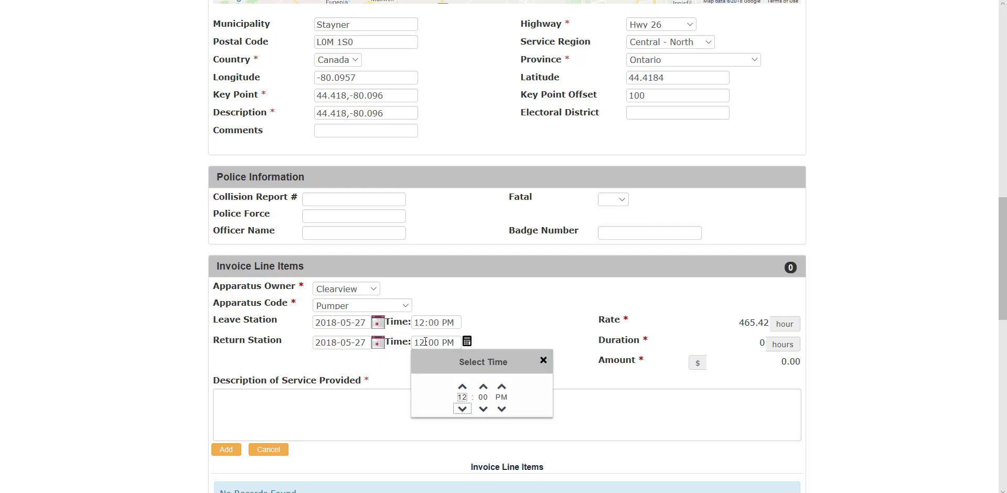
left_click(463, 388)
left_click(464, 388)
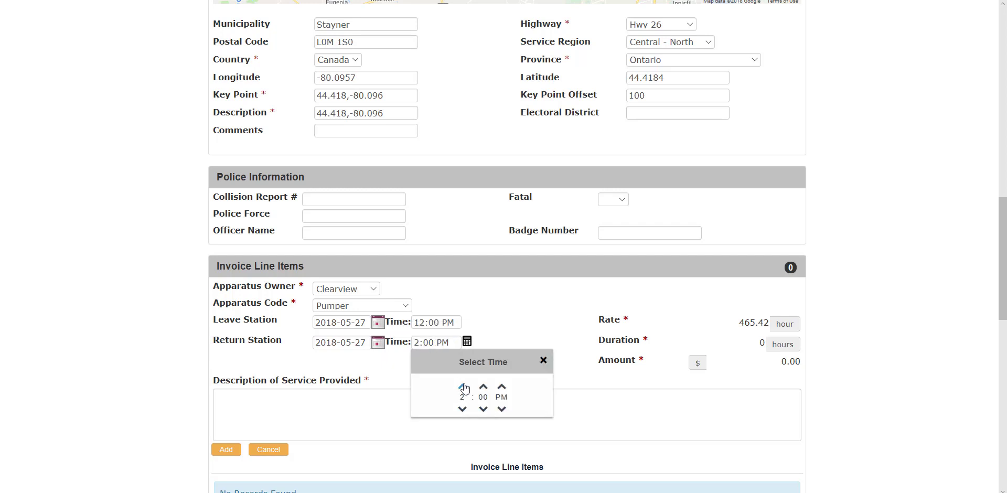
left_click(467, 342)
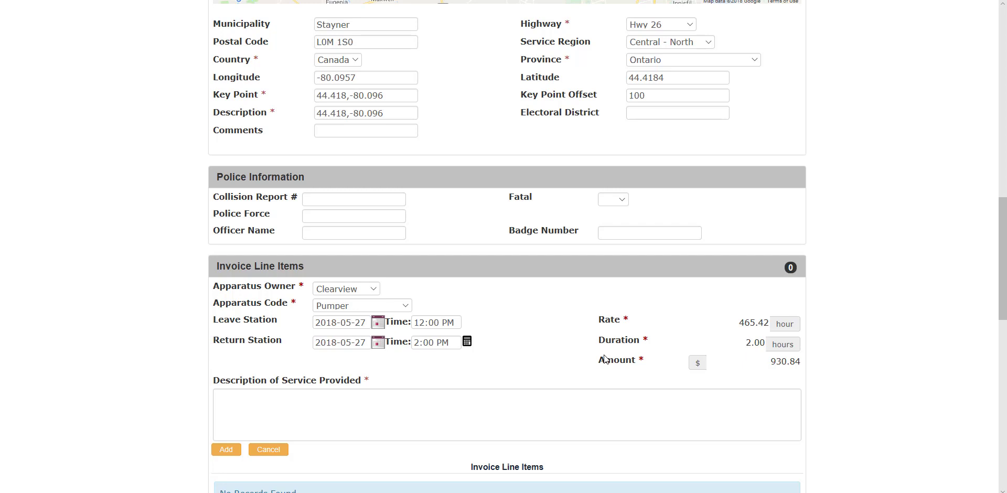
Advance the minutes of the Return Station time to make it 2:13 PM.
left_click(431, 345)
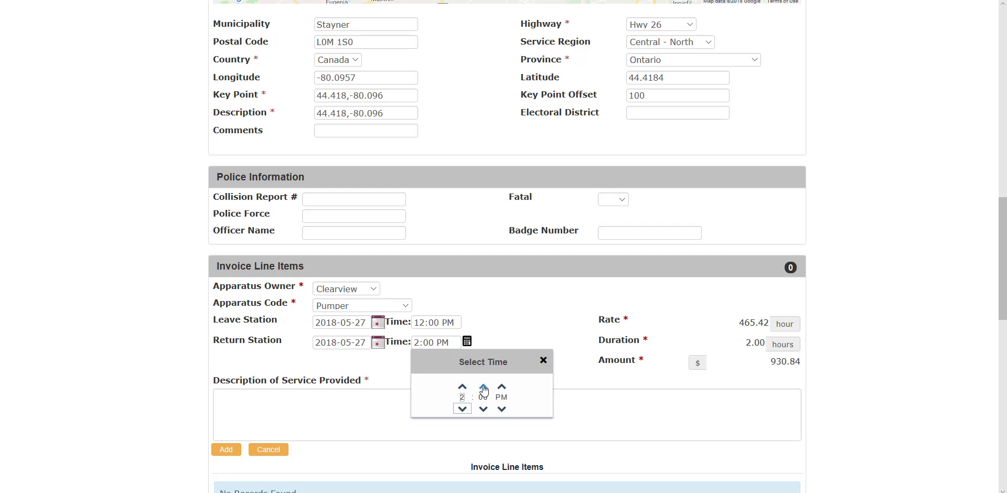
left_click(483, 387)
left_click(484, 388)
left_click(483, 387)
left_click(483, 387)
left_click(483, 387)
left_click(483, 388)
left_click(483, 387)
left_click(483, 388)
left_click(483, 387)
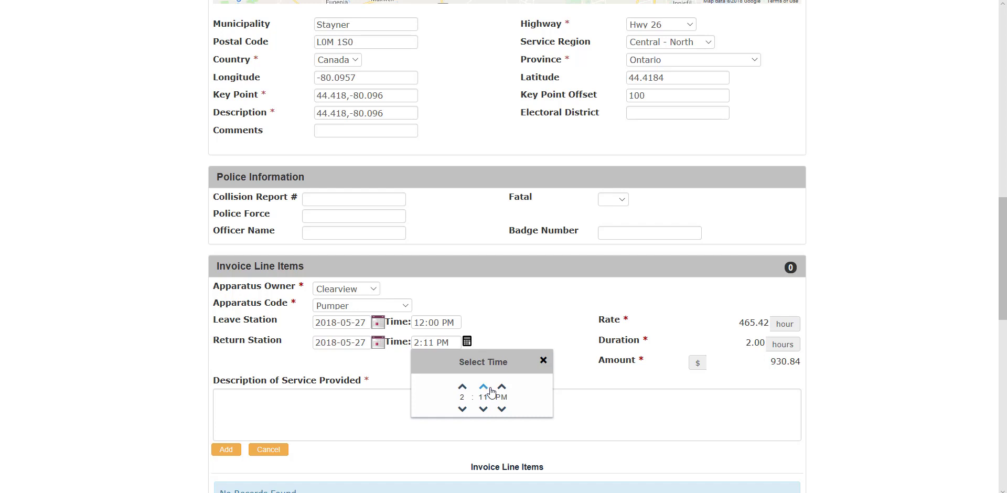
left_click(488, 388)
left_click(467, 341)
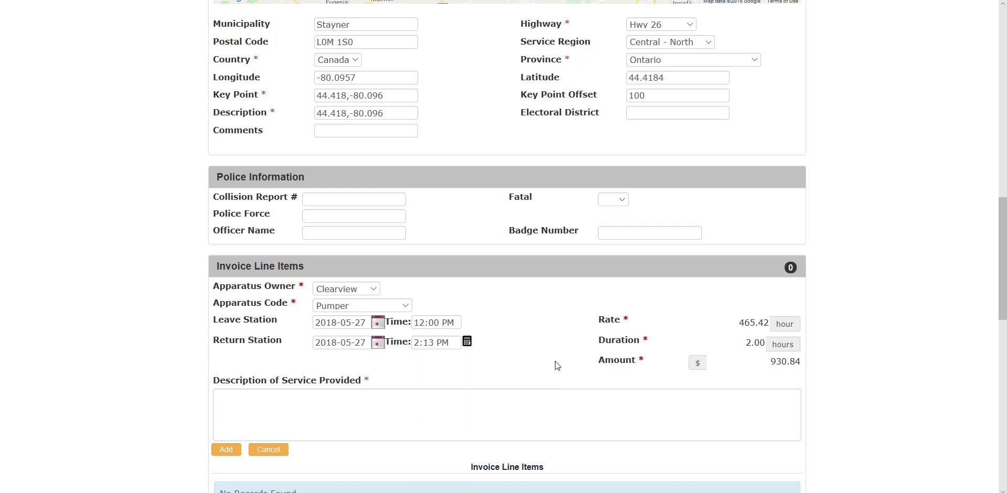
Set the Pumper line item's Return Station time to 2:14 PM.
left_click(467, 341)
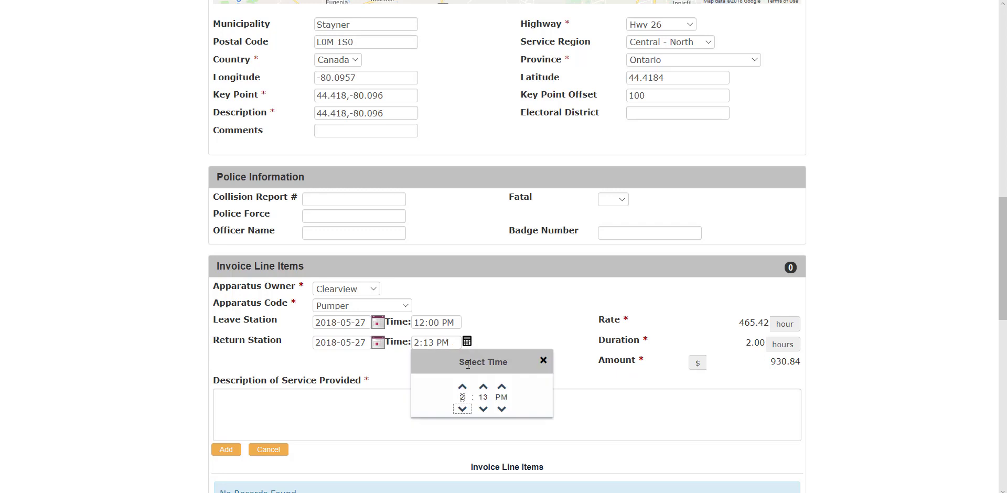
left_click(483, 387)
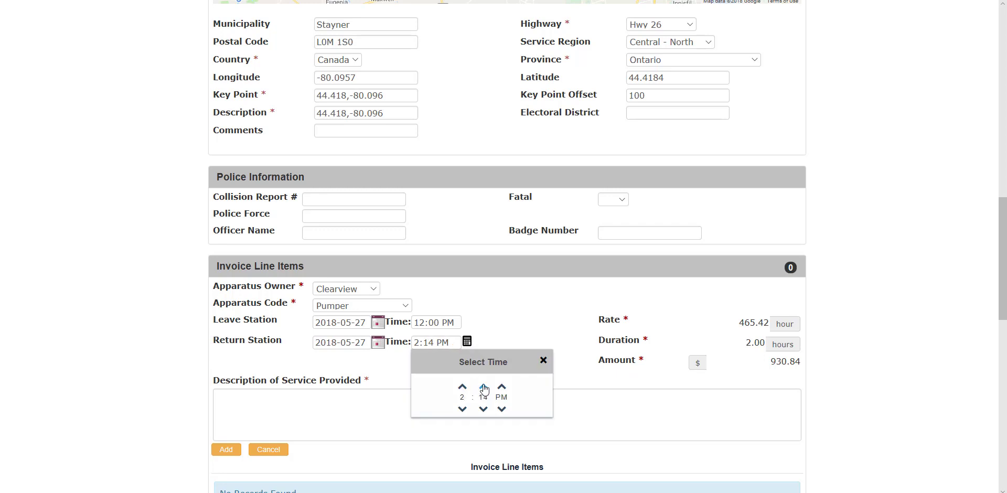
left_click(467, 342)
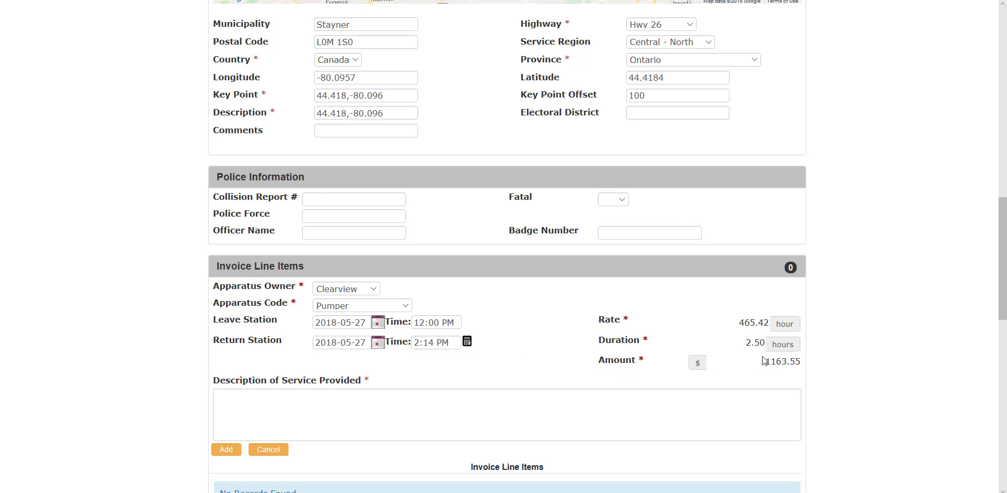
Enter "Description." as the description of service provided and add the Pumper line item to the invoice.
left_click(320, 395)
type("Descri")
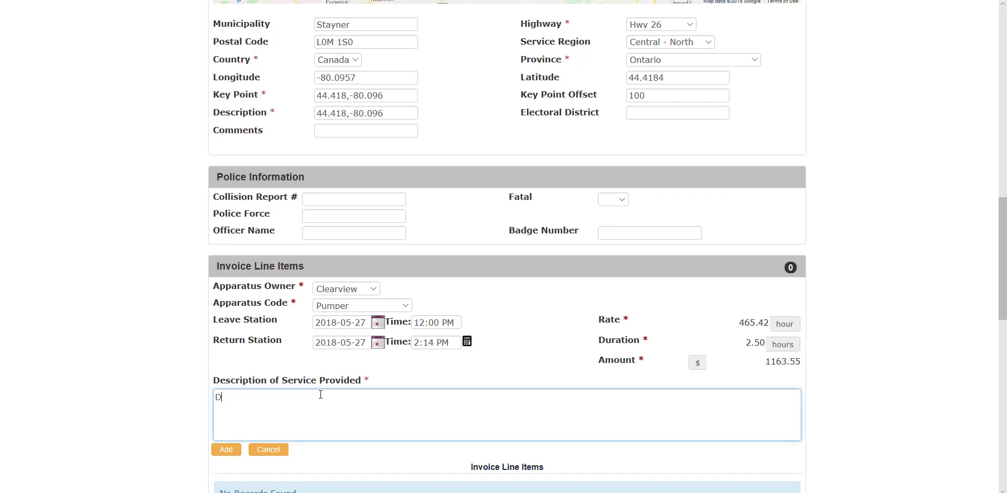
type("ption.")
left_click(232, 452)
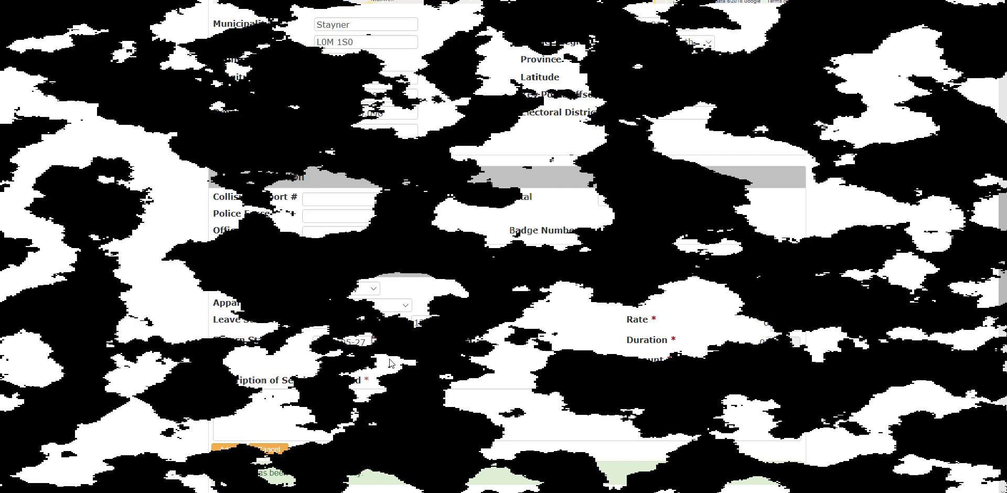
Delete the fourth invoice line item, "Description of pumper 4.".
scroll(544, 408, "down", 3)
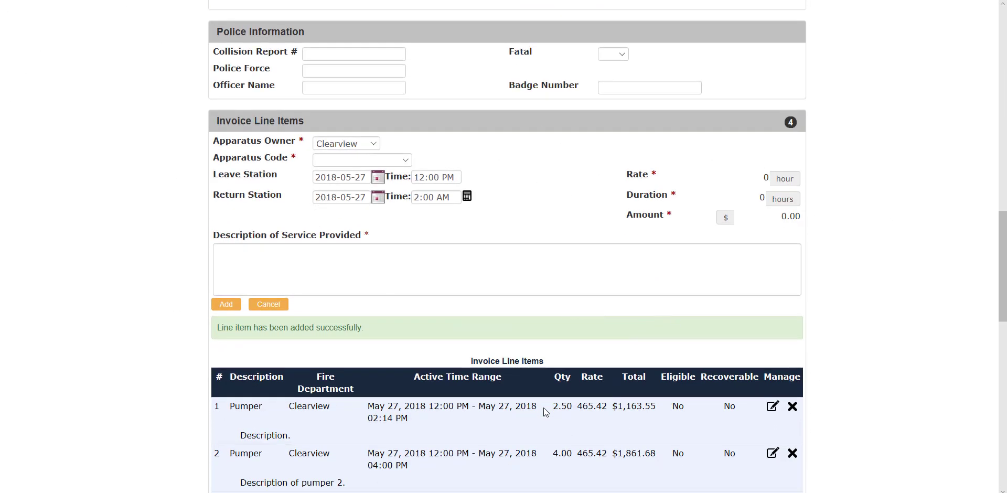
scroll(544, 412, "down", 4)
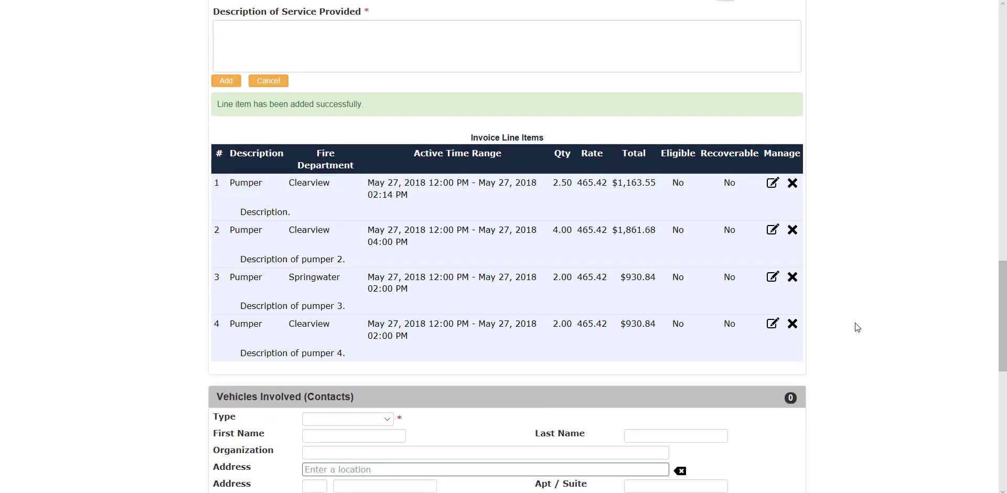
left_click(793, 325)
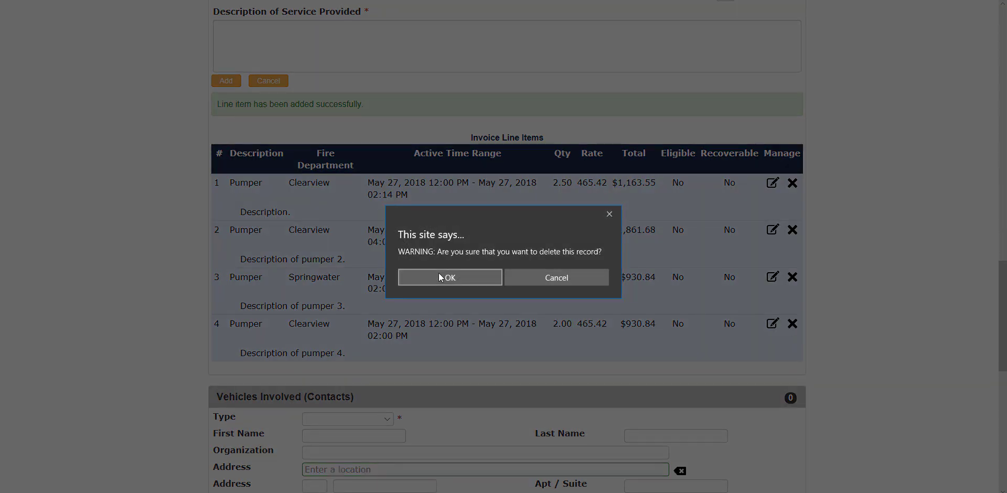
left_click(444, 278)
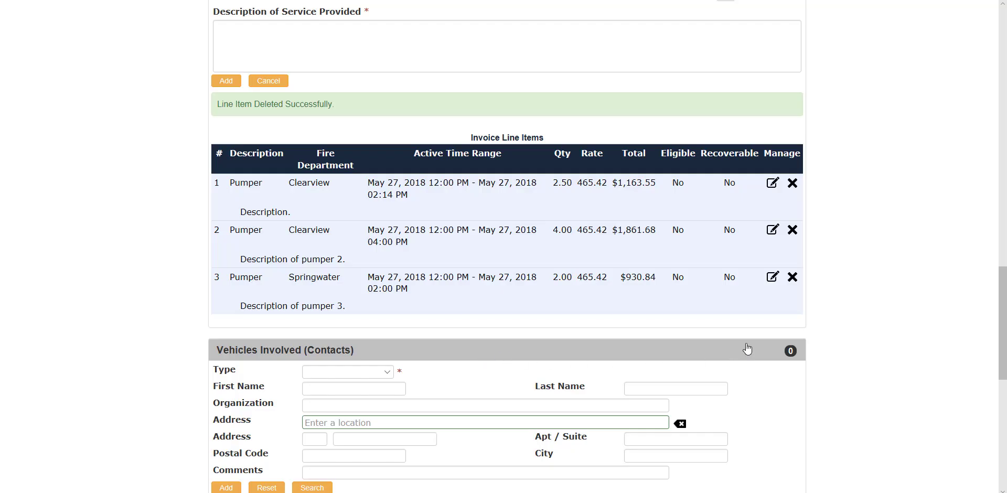
Edit the "Description of pumper 2." line item, setting its Return Station time to 1:00 PM, and save the update.
left_click(772, 232)
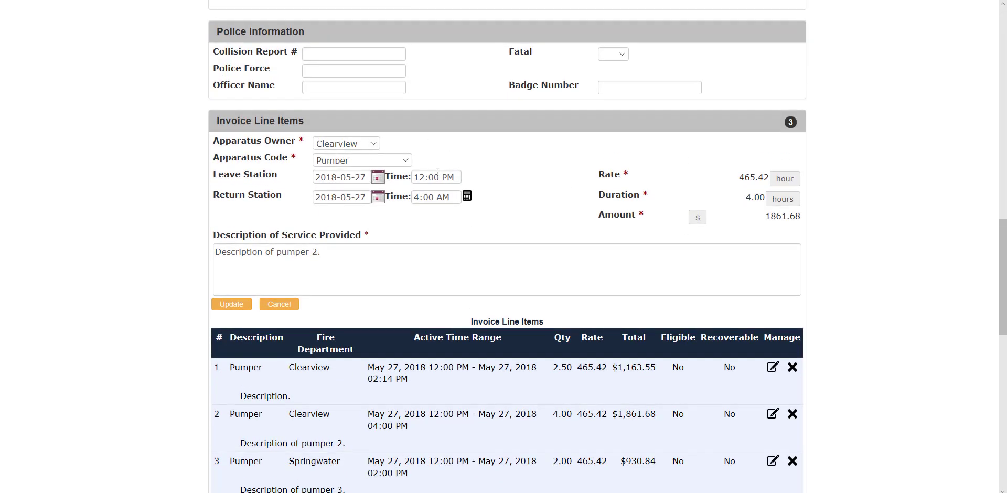
left_click(444, 197)
left_click(503, 264)
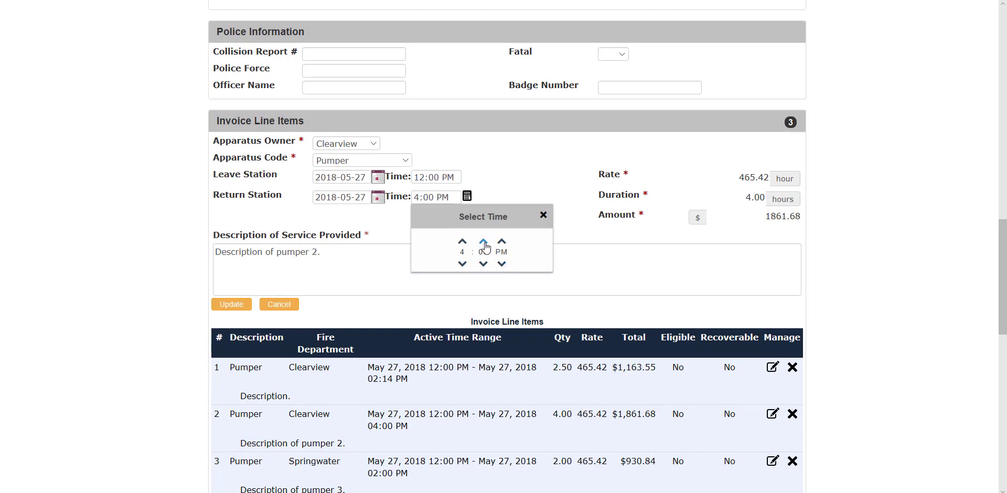
left_click(463, 264)
left_click(463, 264)
left_click(462, 264)
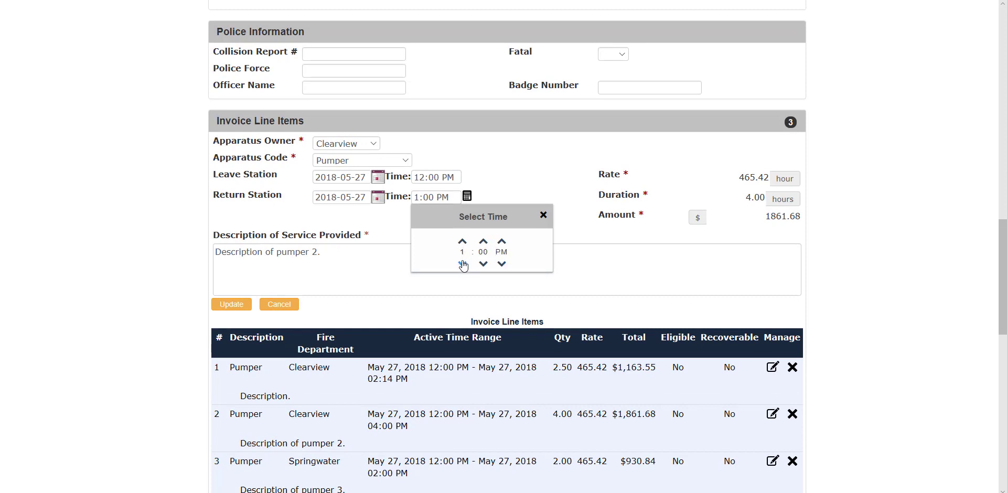
left_click(467, 198)
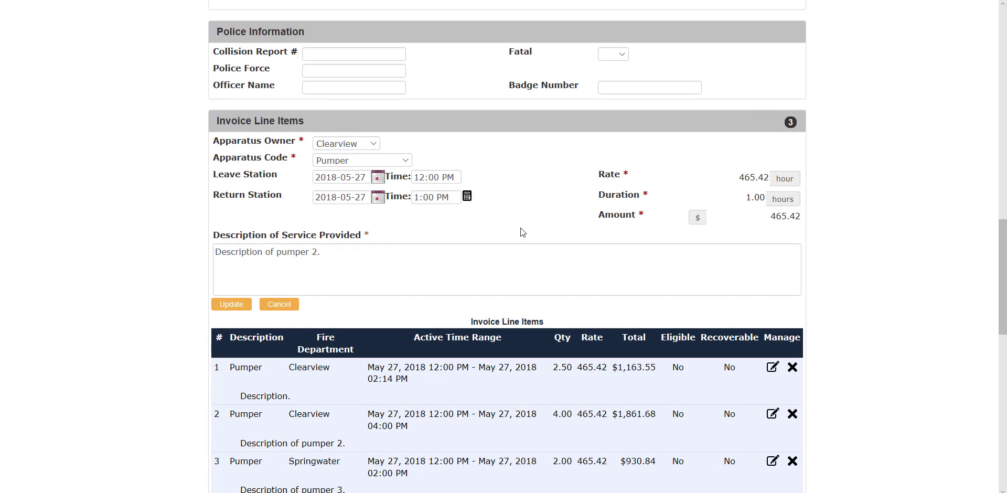
left_click(231, 304)
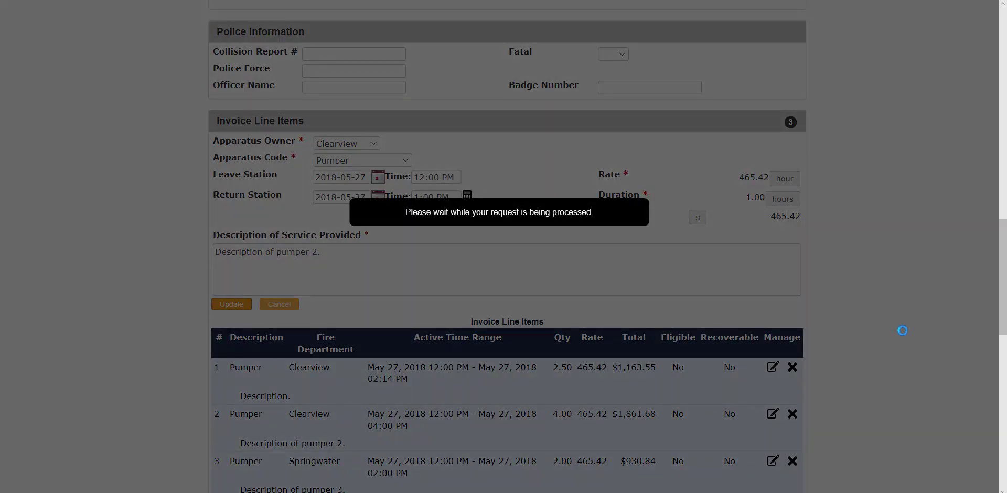
Set the type of the involved vehicle contact to Driver-FD and enter the driver's first and last names.
scroll(903, 331, "down", 3)
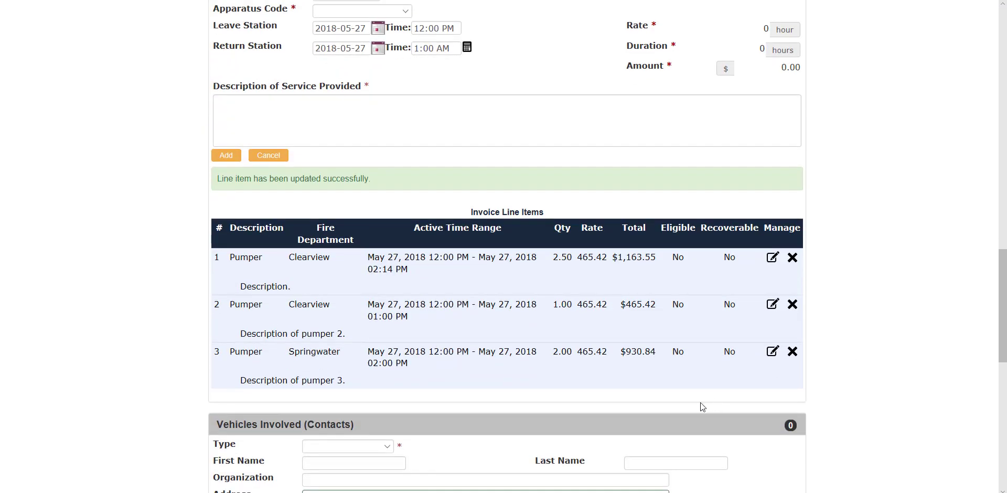
scroll(485, 398, "down", 4)
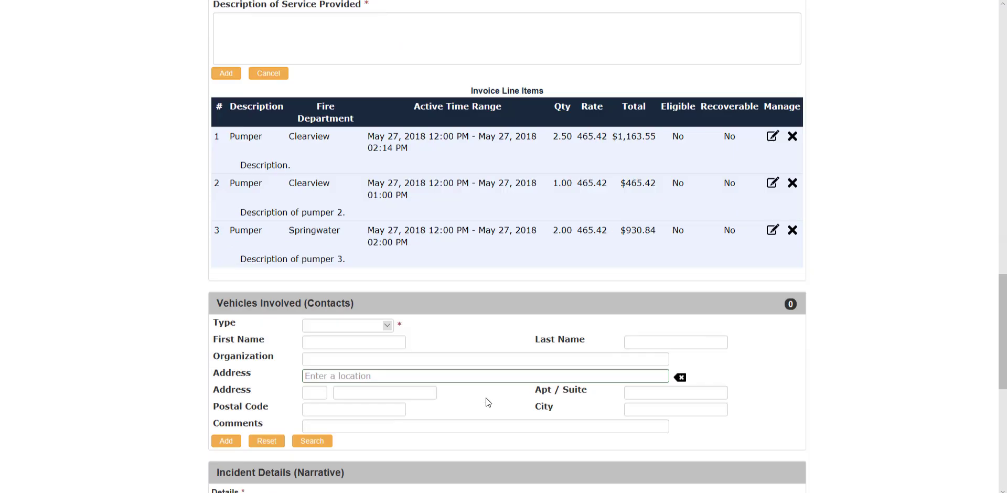
left_click(387, 298)
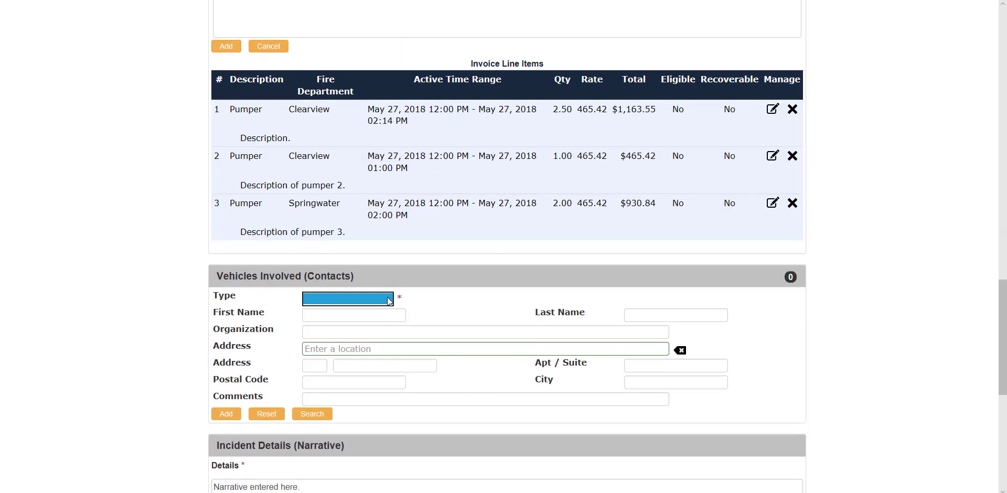
left_click(345, 311)
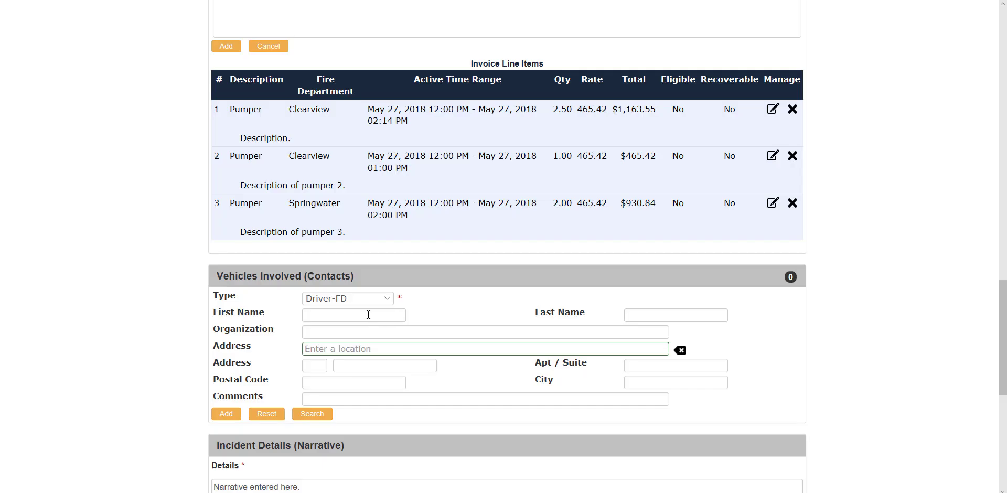
left_click(369, 314)
type("Fred")
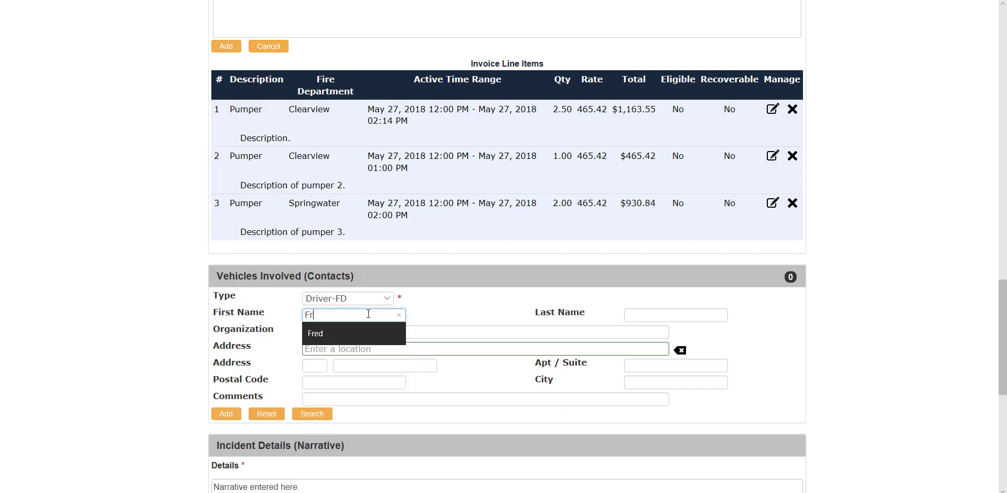
key("Tab")
type("Flinston")
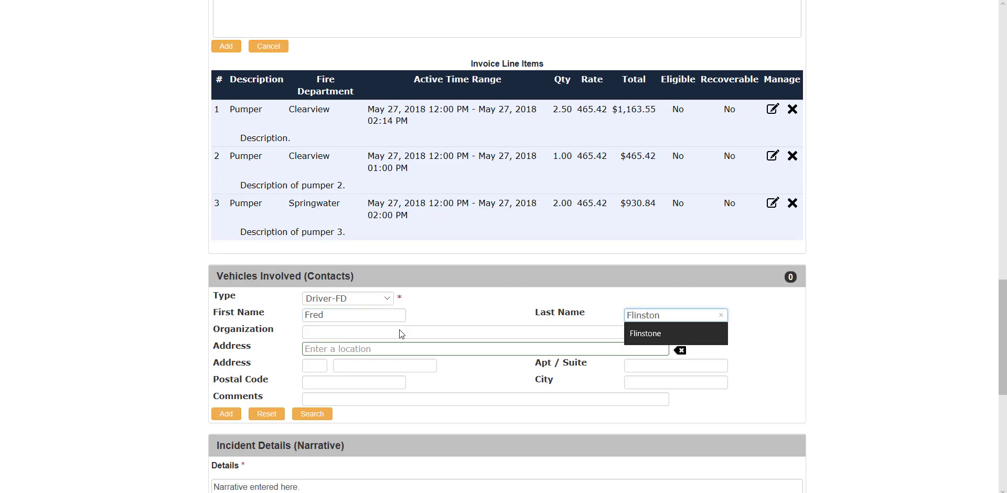
key("Down")
key("Return")
Look up the driver's street address, accept the matching suggestion, and add the contact to the claim.
left_click(377, 345)
type("1")
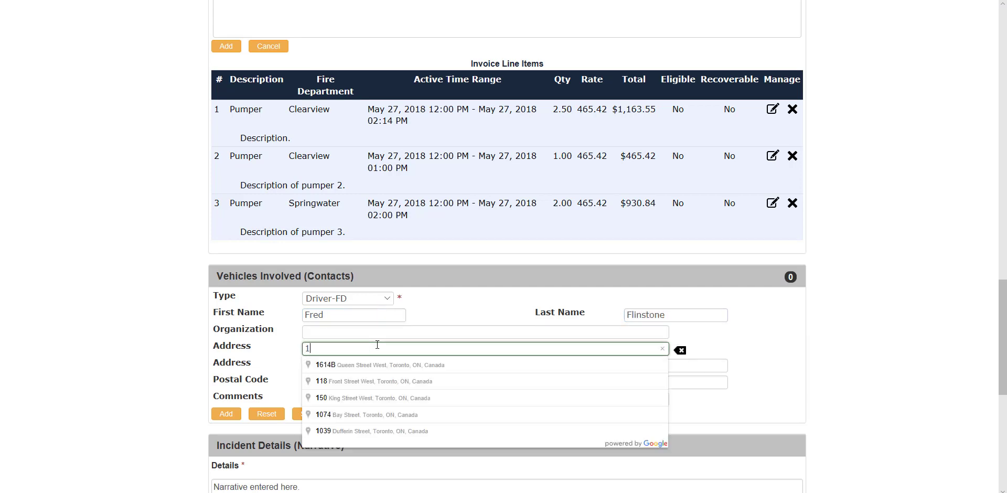
type("0 Stone")
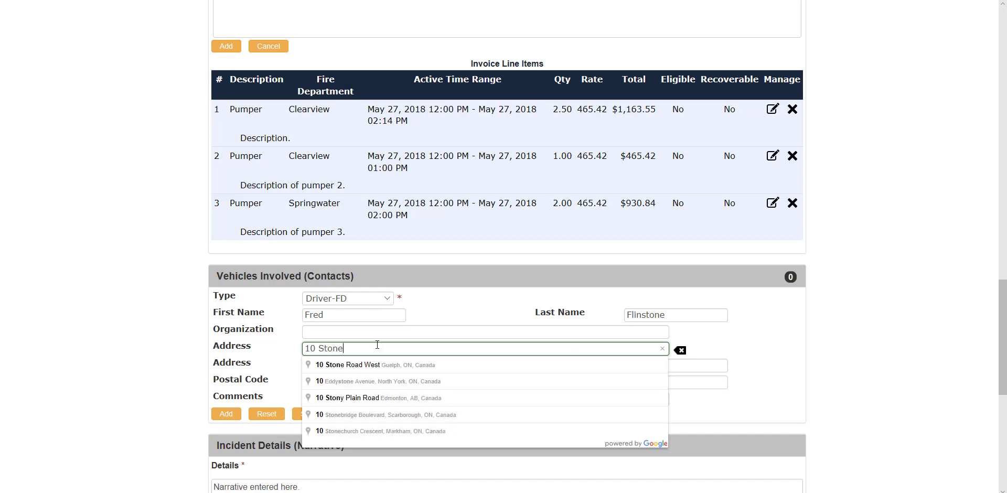
left_click(399, 361)
left_click(224, 415)
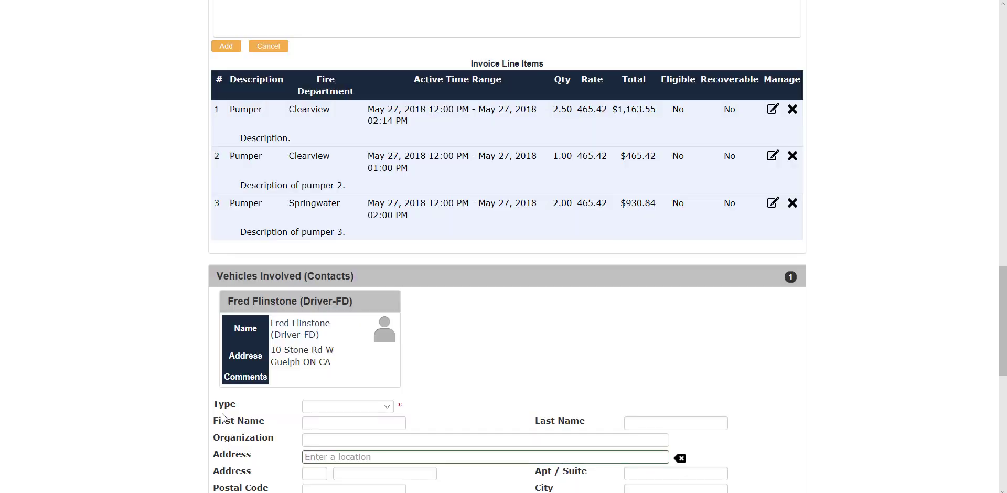
Enter "Please review." as the Intake Review comment and save the review.
scroll(226, 419, "down", 4)
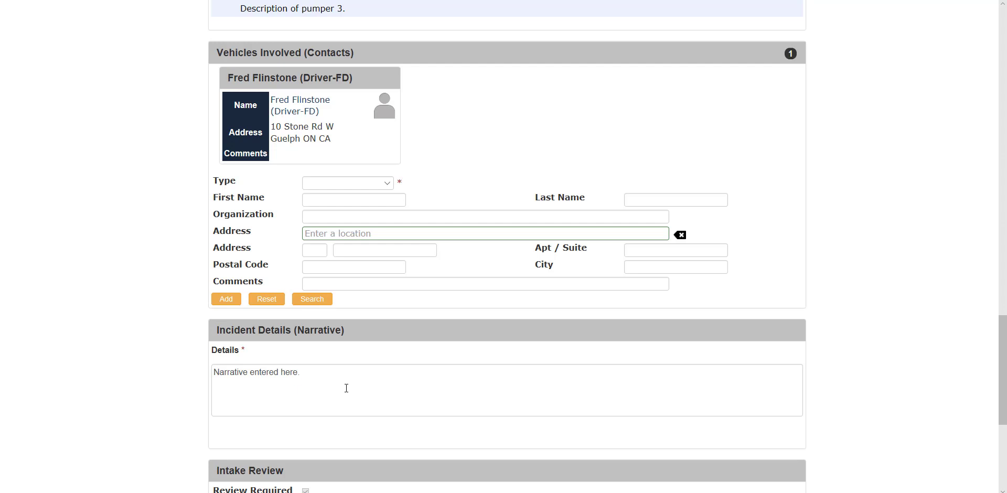
scroll(347, 388, "down", 1)
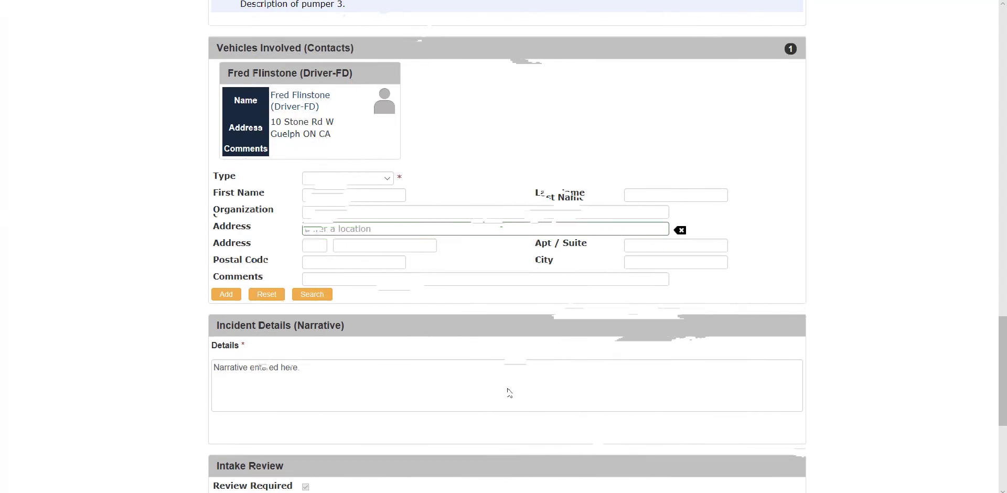
scroll(509, 392, "down", 4)
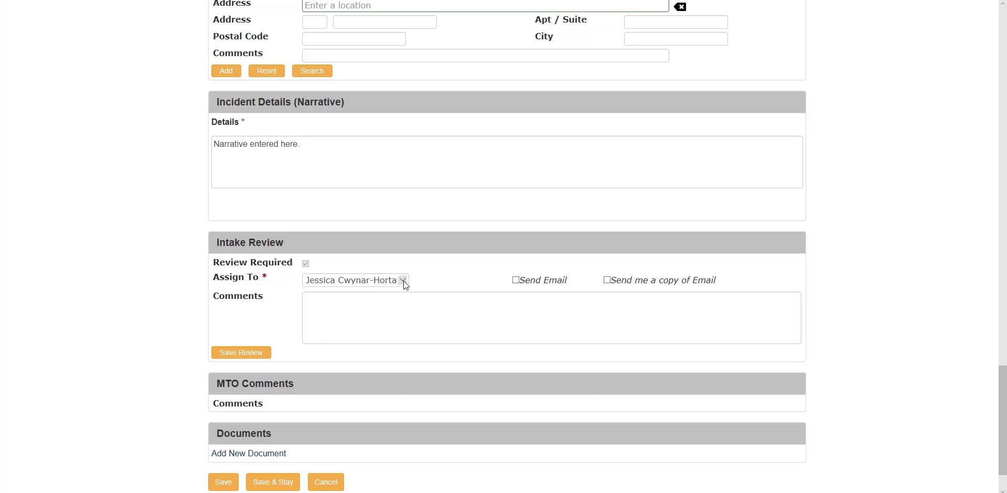
left_click(372, 303)
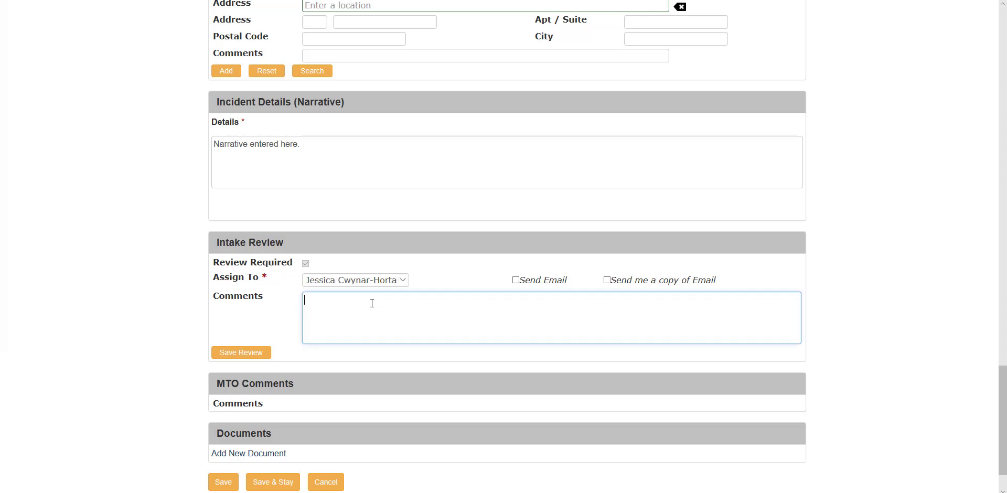
type("Please review.")
left_click(244, 355)
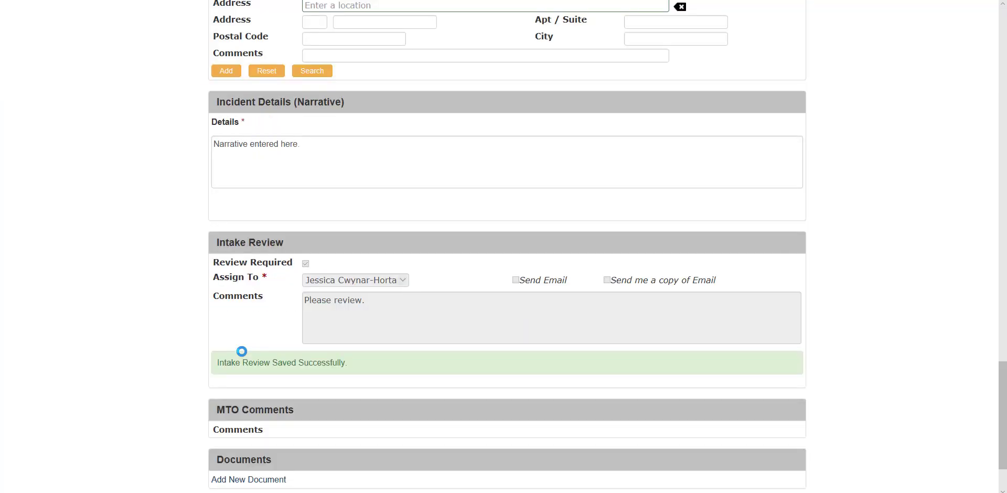
Save the completed Fire Department Invoice claim.
scroll(241, 351, "down", 3)
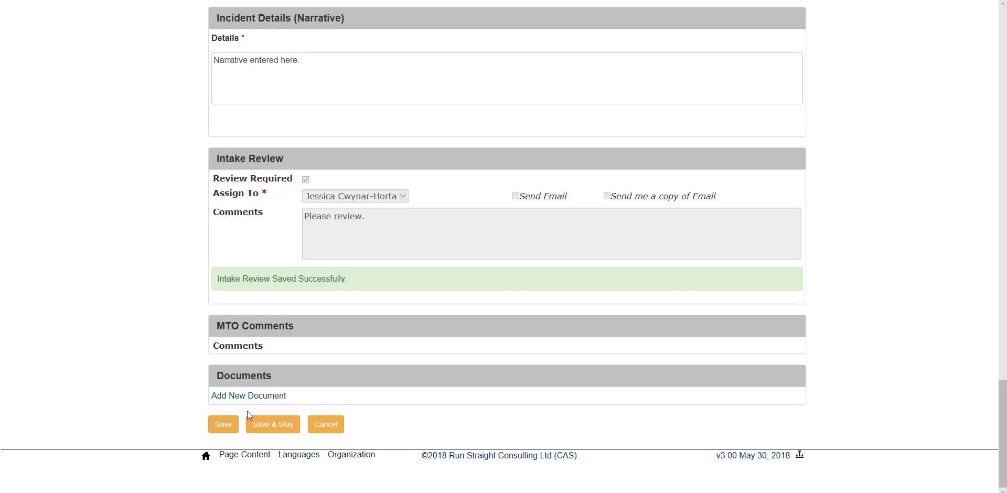
left_click(229, 428)
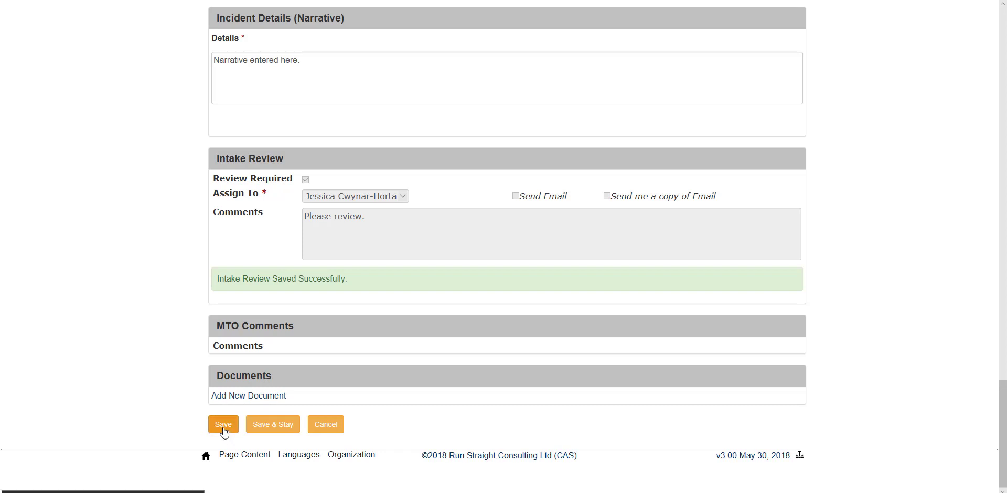
left_click(225, 430)
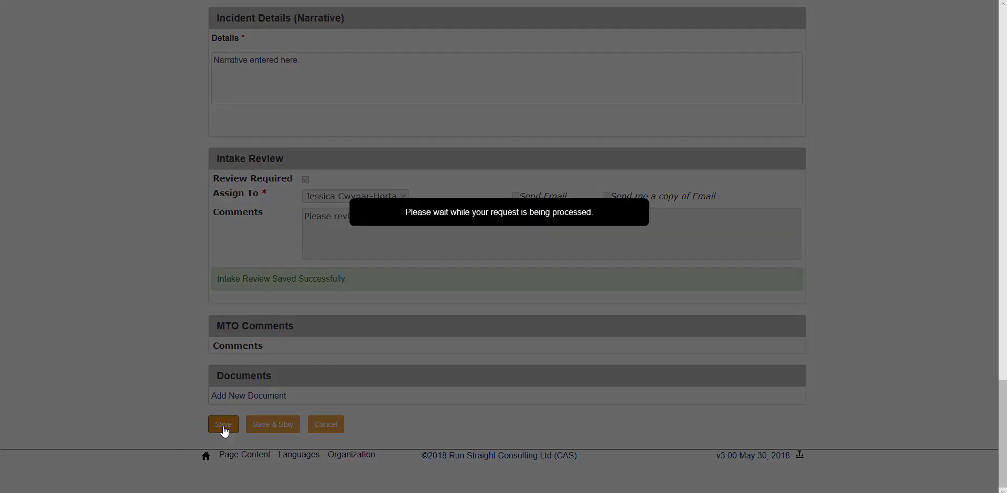